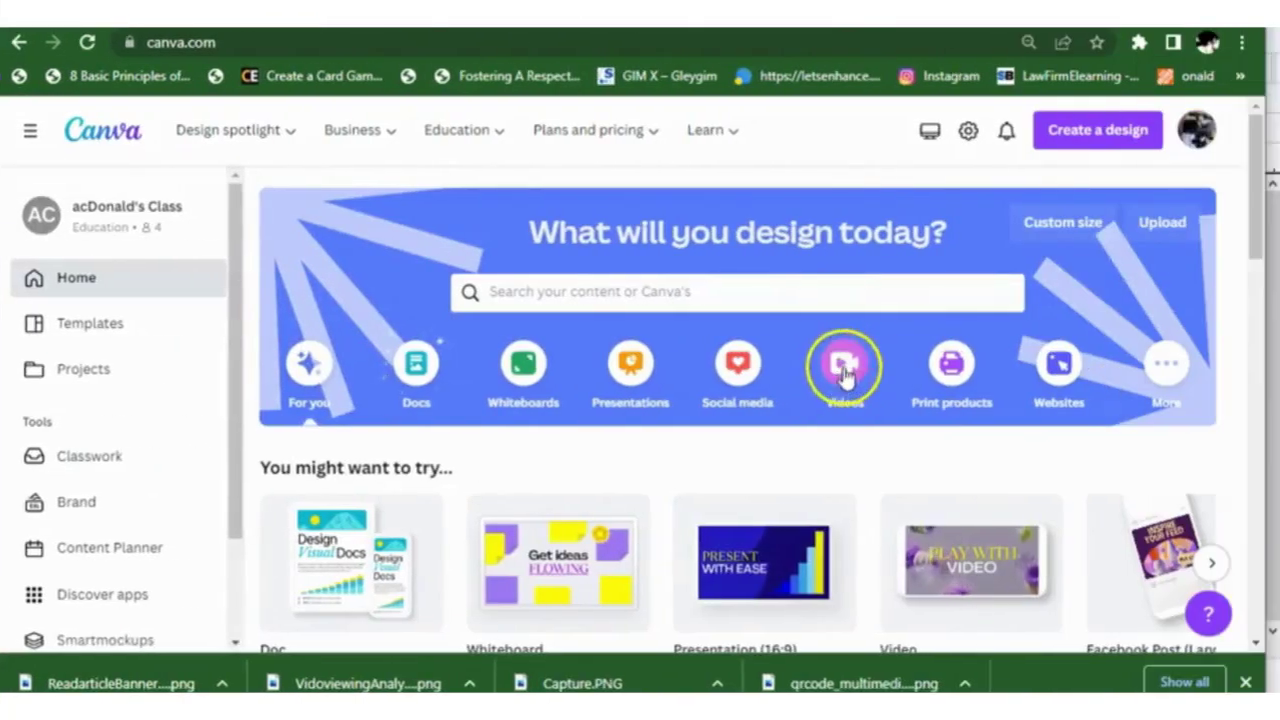
Create a blank 1920 × 1080 video design from the Videos section of the home page
{"action": "left_click", "coordinate": [845, 370]}
{"action": "mouse_move", "coordinate": [413, 585]}
{"action": "left_click_drag", "start_coordinate": [1249, 189], "coordinate": [1258, 225]}
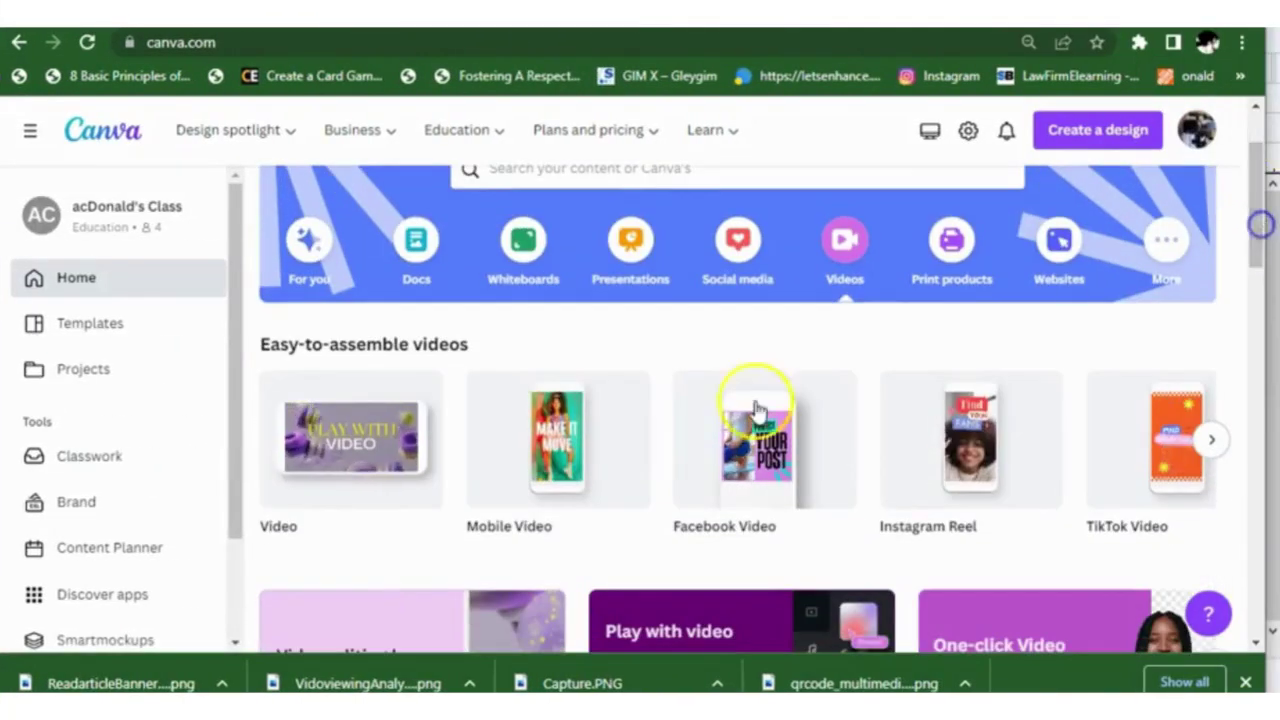
{"action": "mouse_move", "coordinate": [326, 469]}
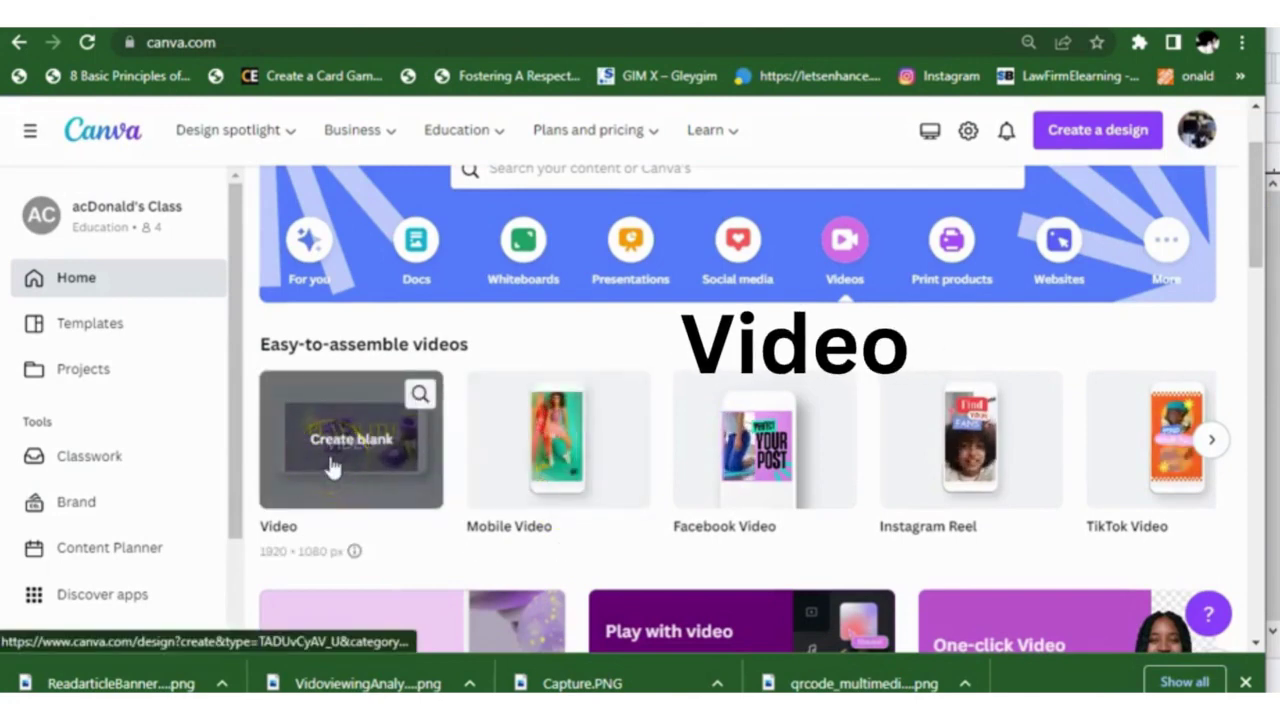
{"action": "left_click", "coordinate": [333, 466]}
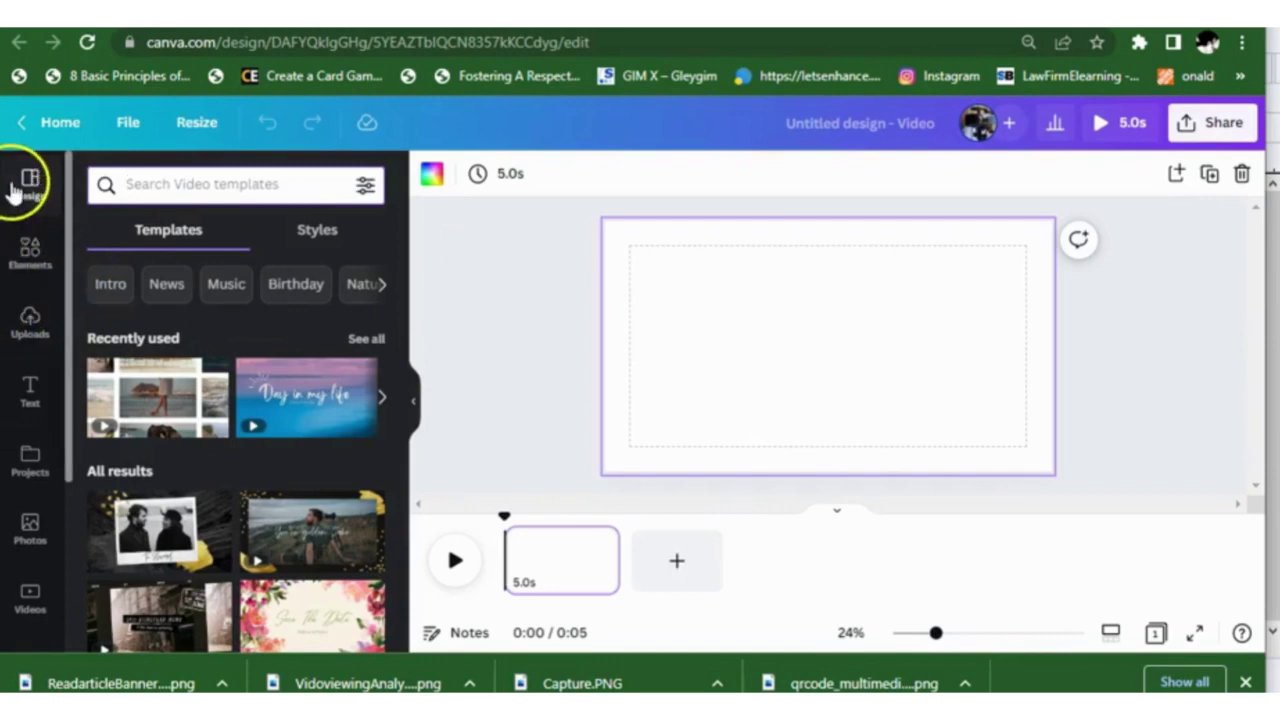
{"action": "left_click", "coordinate": [29, 251]}
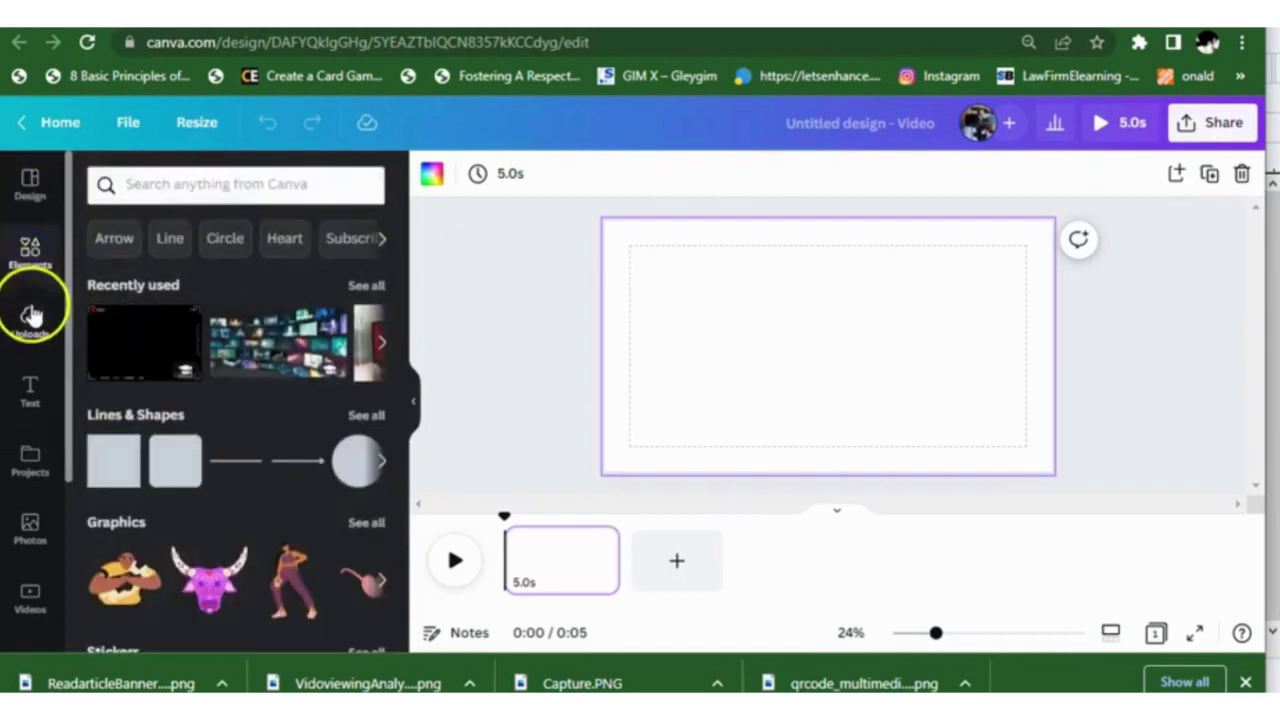
{"action": "left_click", "coordinate": [32, 315]}
{"action": "left_click", "coordinate": [31, 385]}
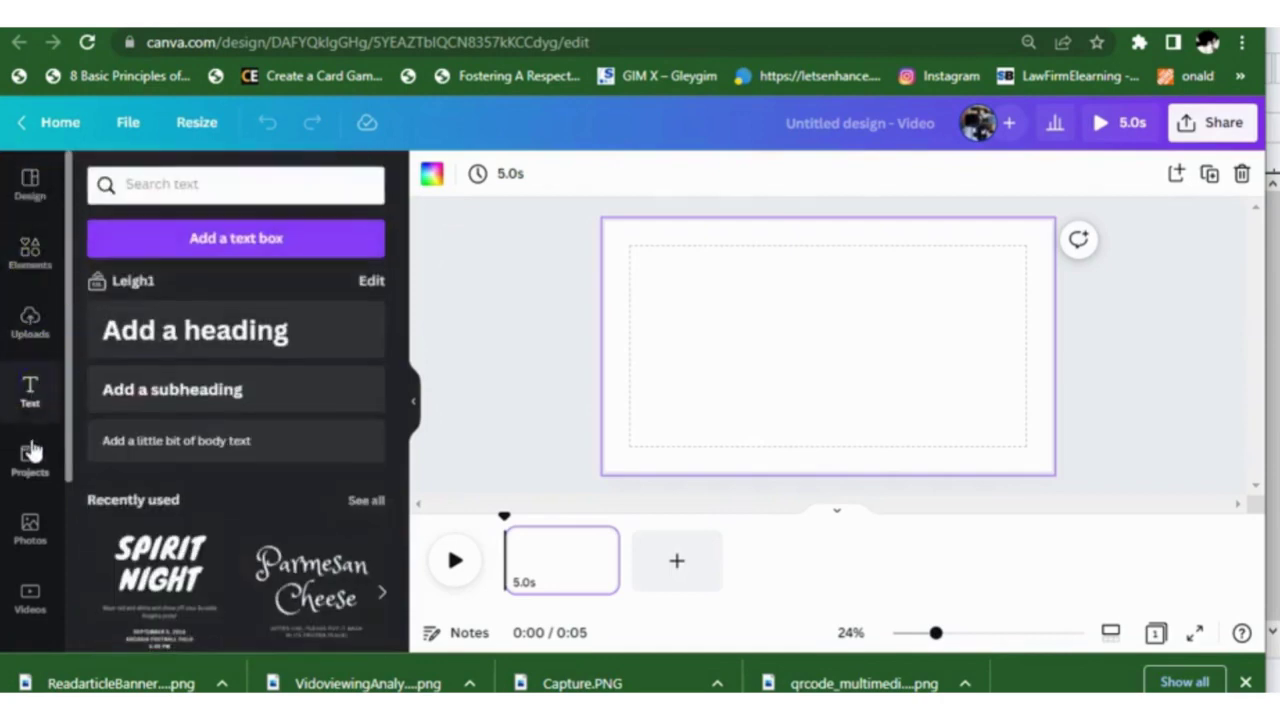
{"action": "left_click", "coordinate": [31, 525]}
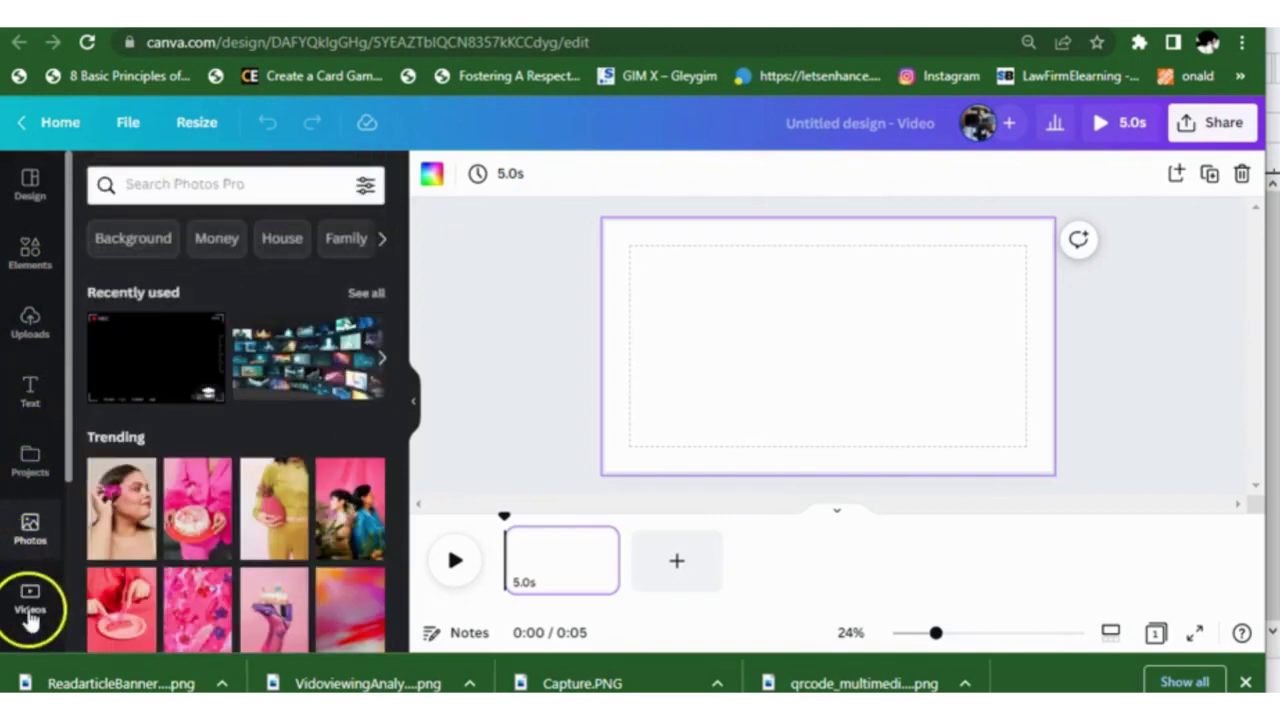
{"action": "left_click", "coordinate": [31, 610]}
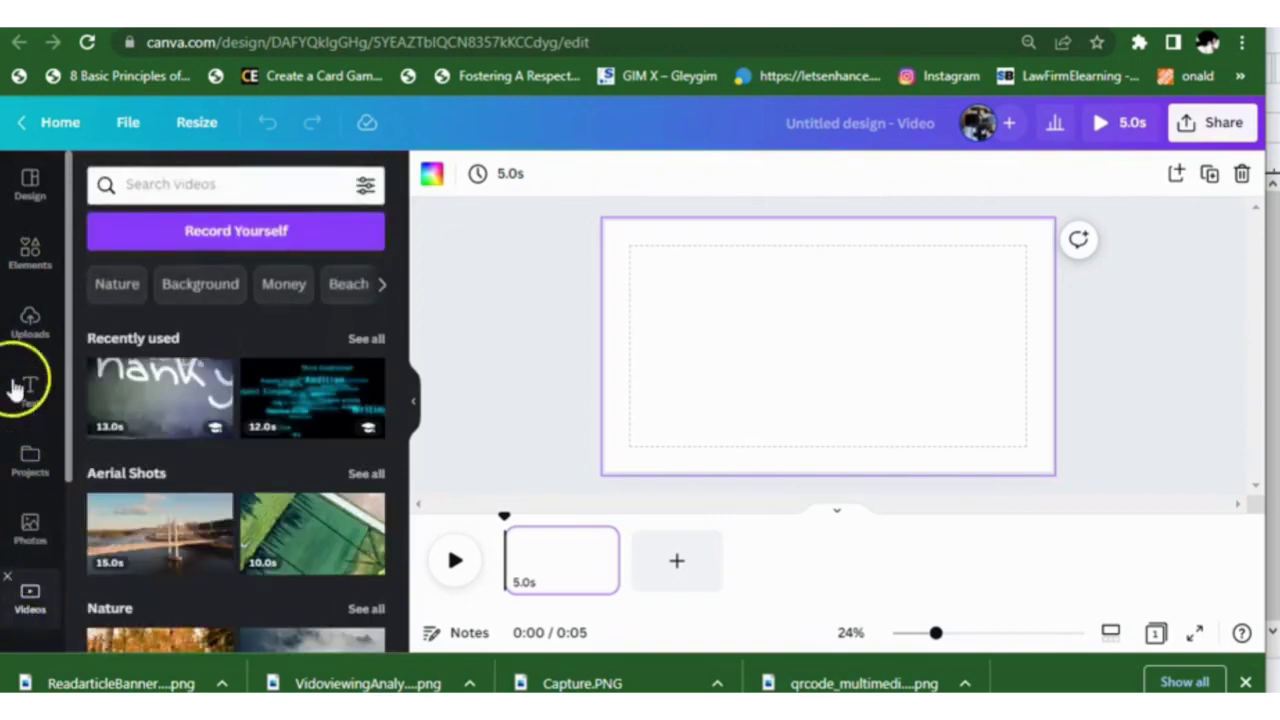
{"action": "left_click", "coordinate": [28, 188]}
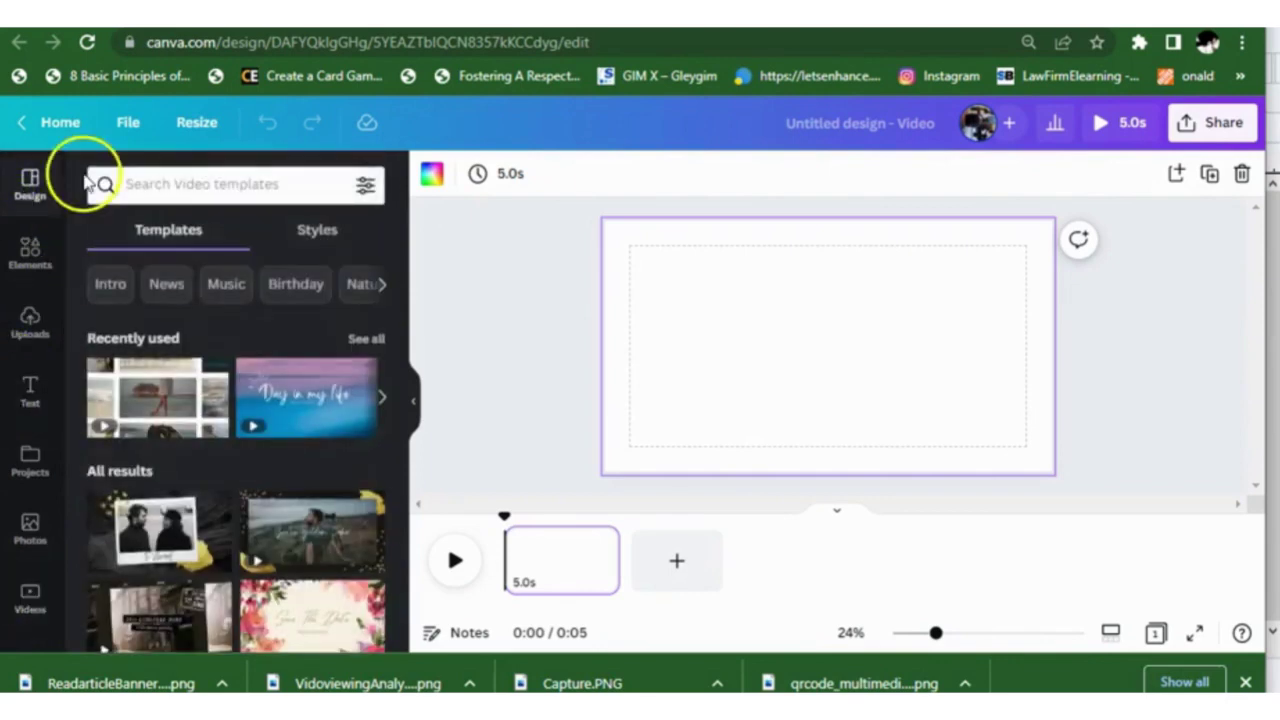
{"action": "left_click", "coordinate": [186, 234]}
{"action": "left_click", "coordinate": [200, 181]}
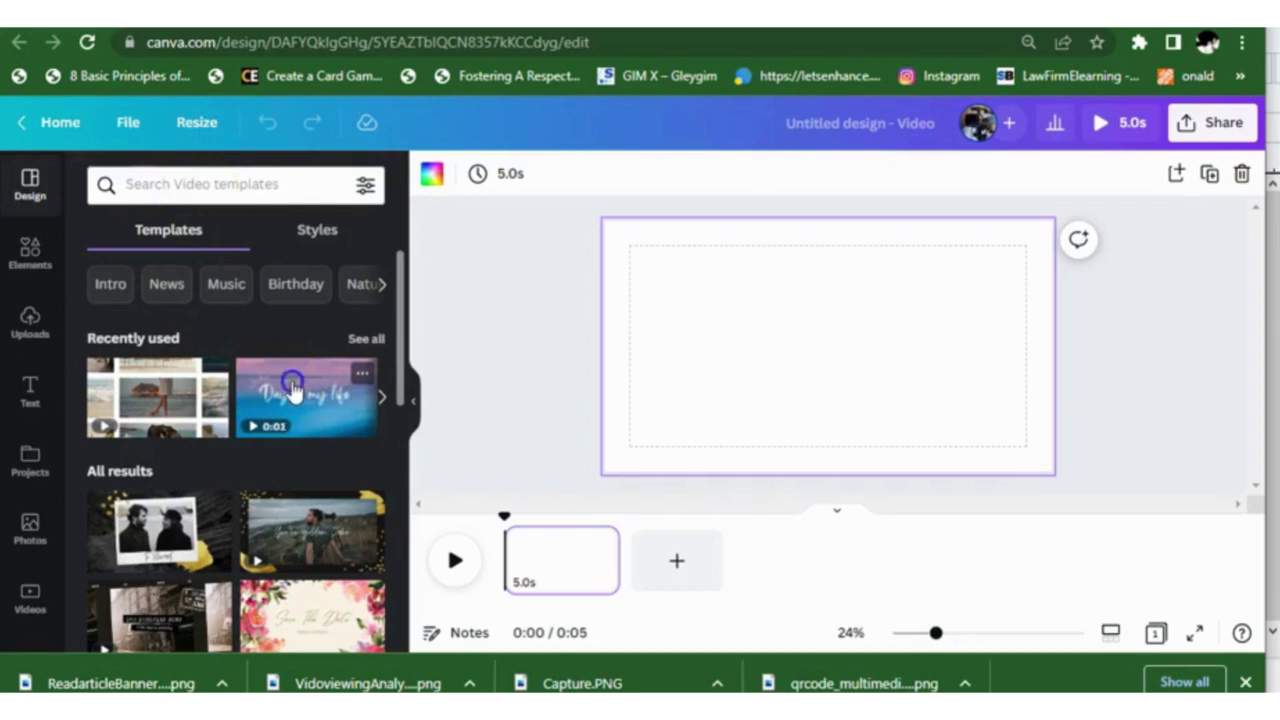
Apply the Day in my life template and retype its title as 'Mr. mac'
{"action": "left_click", "coordinate": [292, 390]}
{"action": "left_click", "coordinate": [740, 320]}
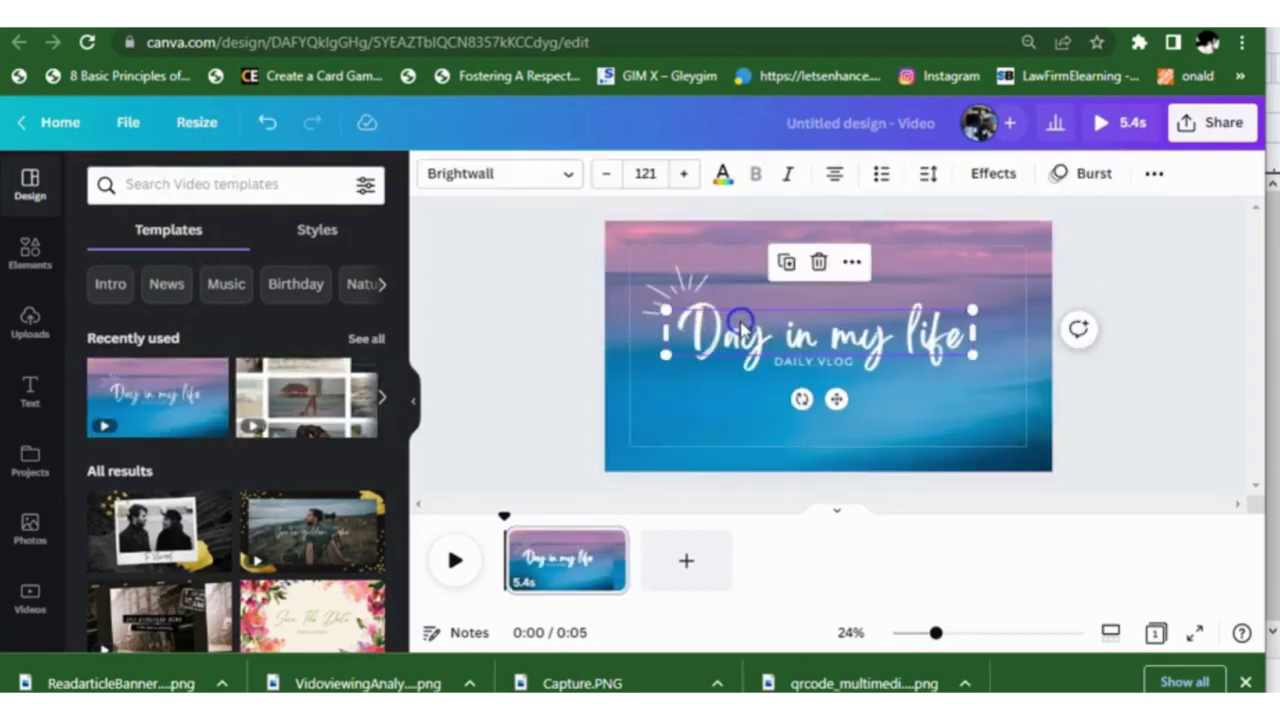
{"action": "left_click", "coordinate": [740, 320]}
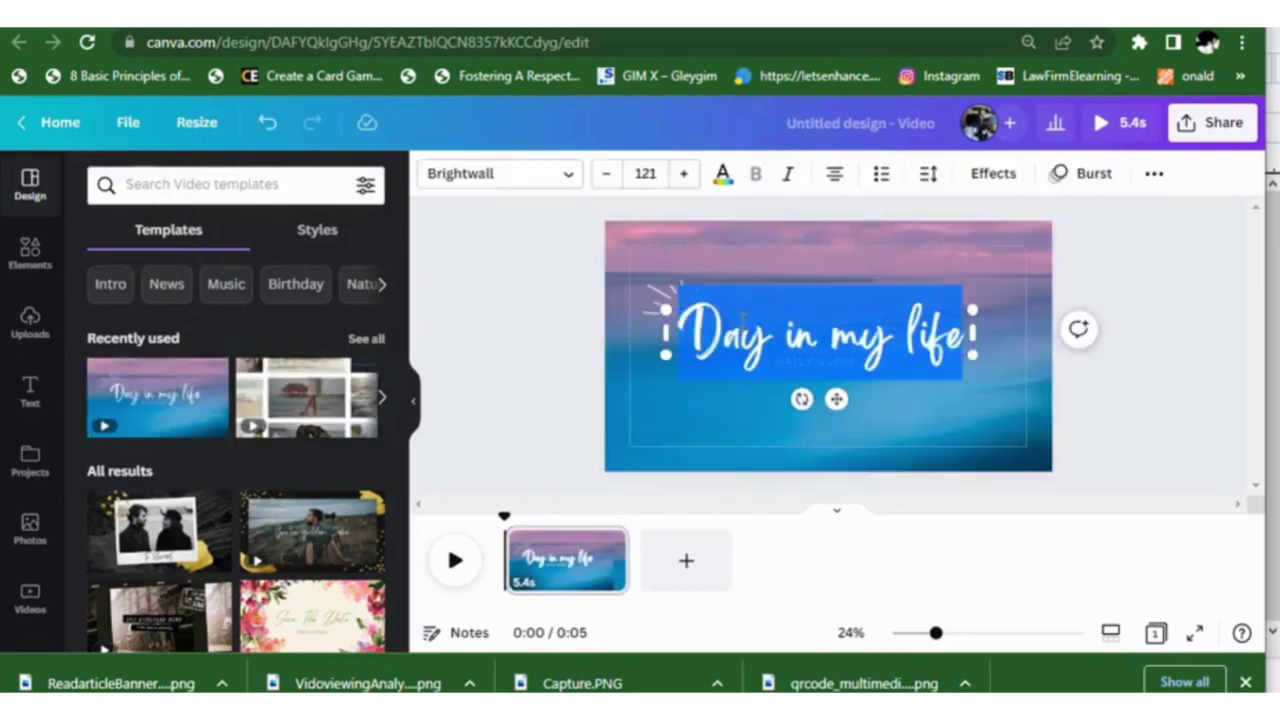
{"action": "type", "text": "Mr. m"}
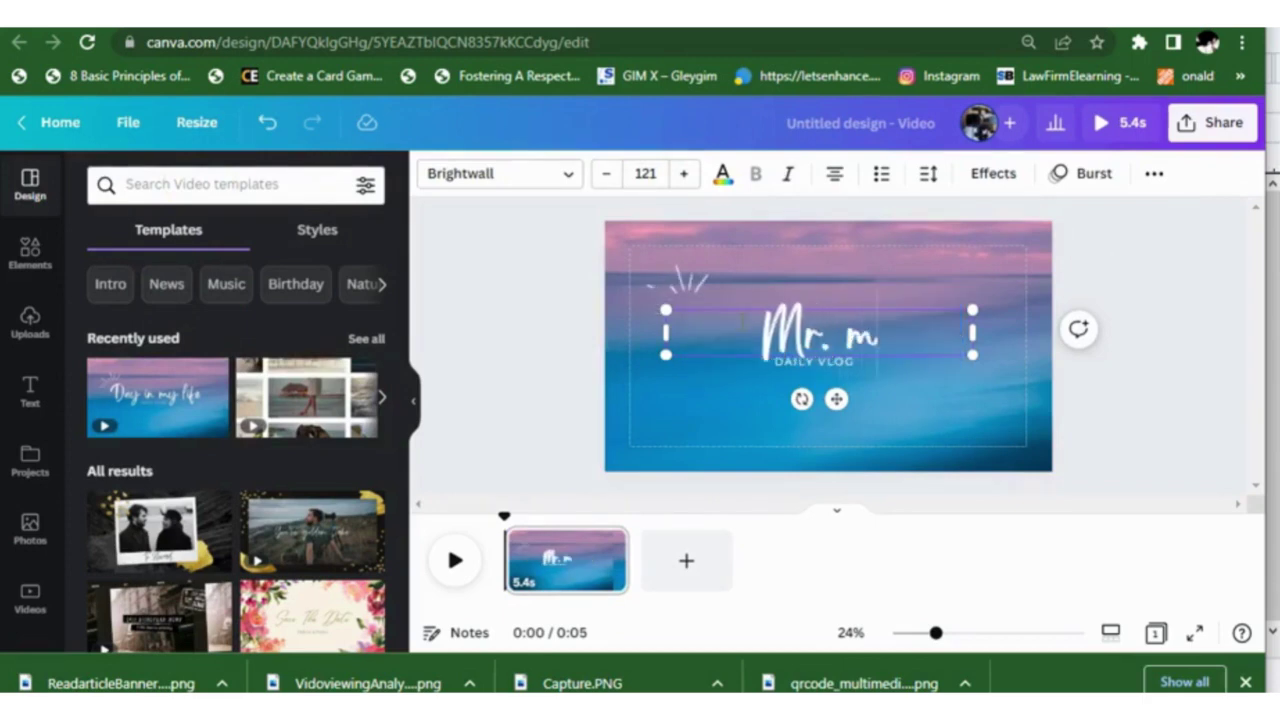
{"action": "type", "text": "ac"}
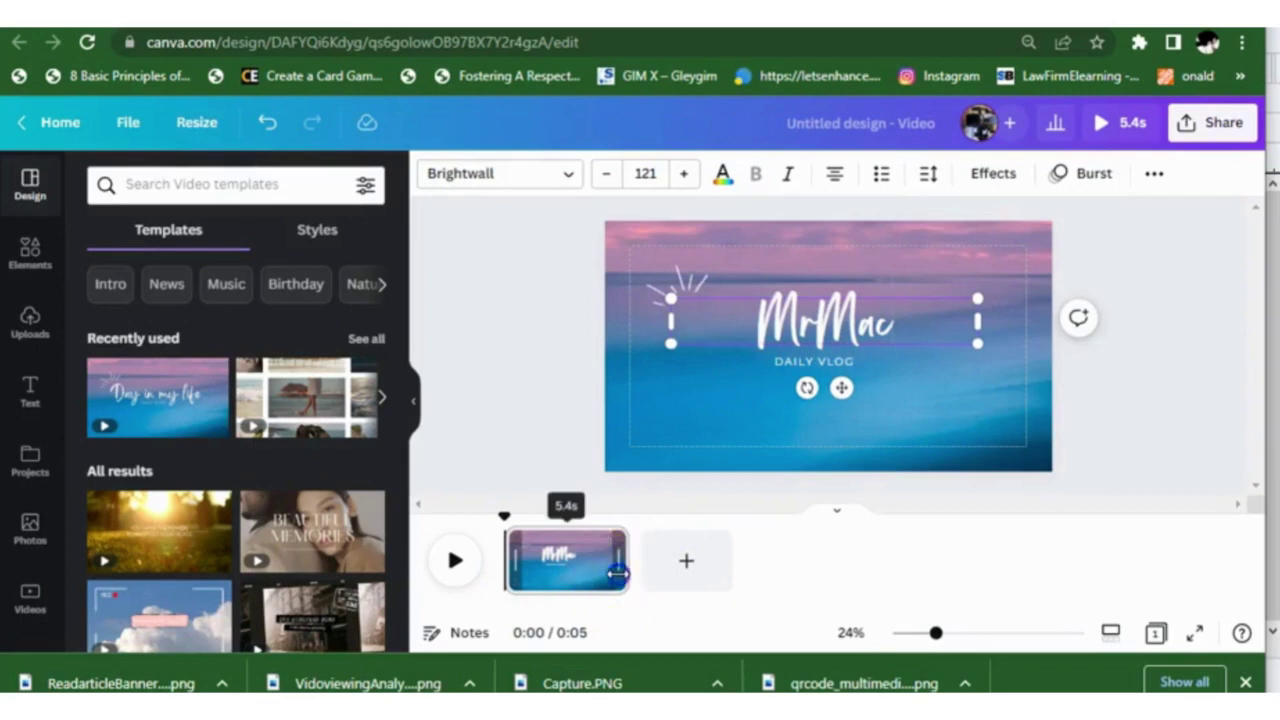
Trim the MrMac page to 4.0s and add the 30.0s sunlit-grass video as a second page
{"action": "left_click_drag", "start_coordinate": [617, 573], "coordinate": [589, 574]}
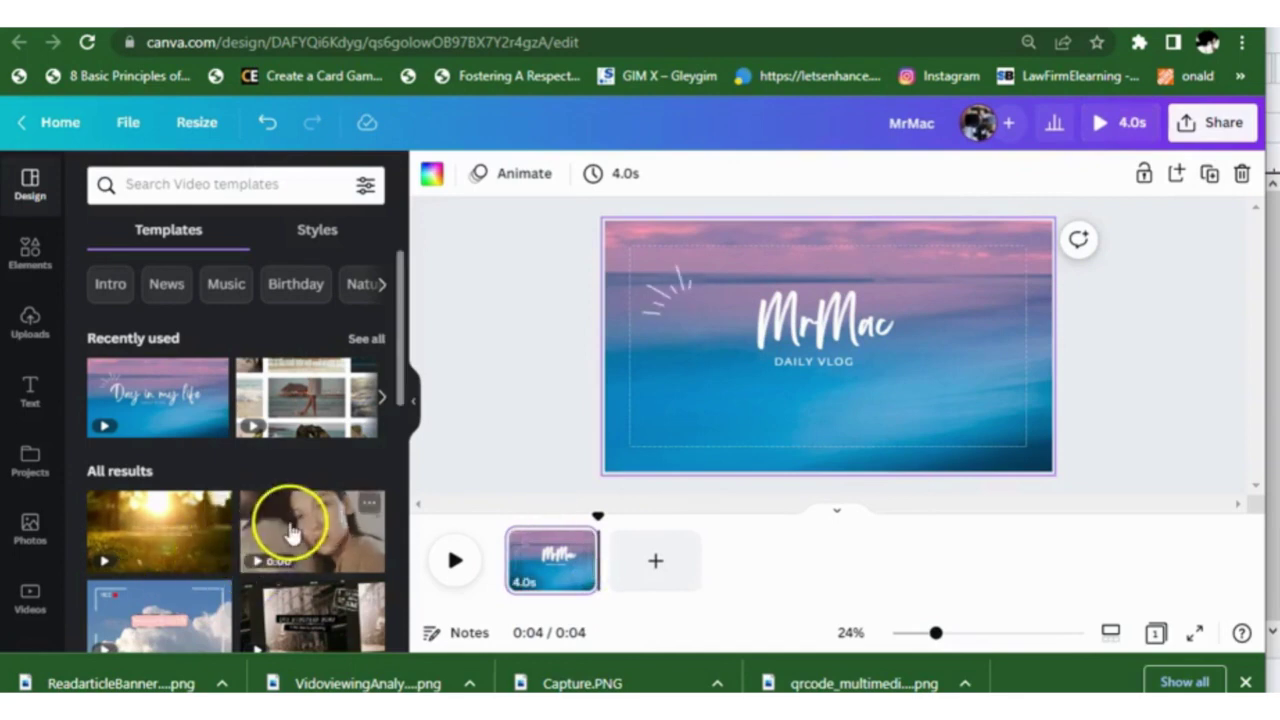
{"action": "left_click_drag", "start_coordinate": [171, 529], "coordinate": [652, 565]}
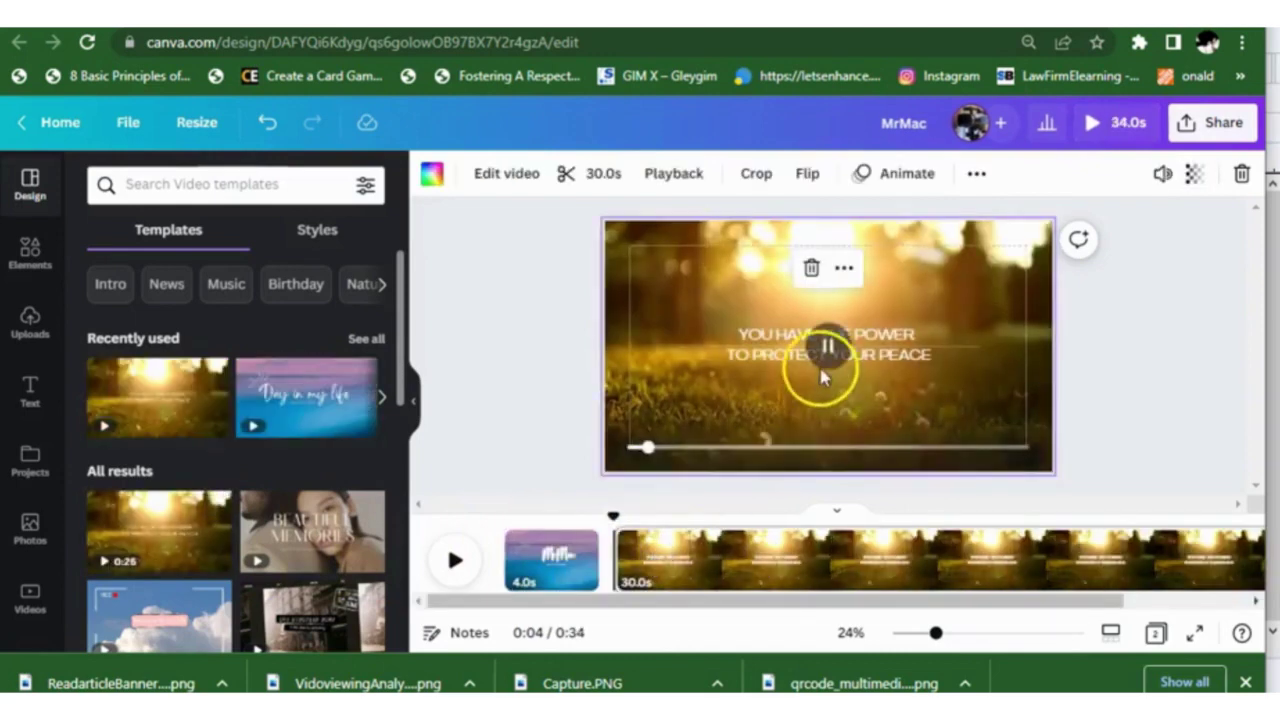
Replace the quote line 'YOU HAVE THE POWER' with the heading 'MT PORTFOLIO'
{"action": "left_click", "coordinate": [786, 351]}
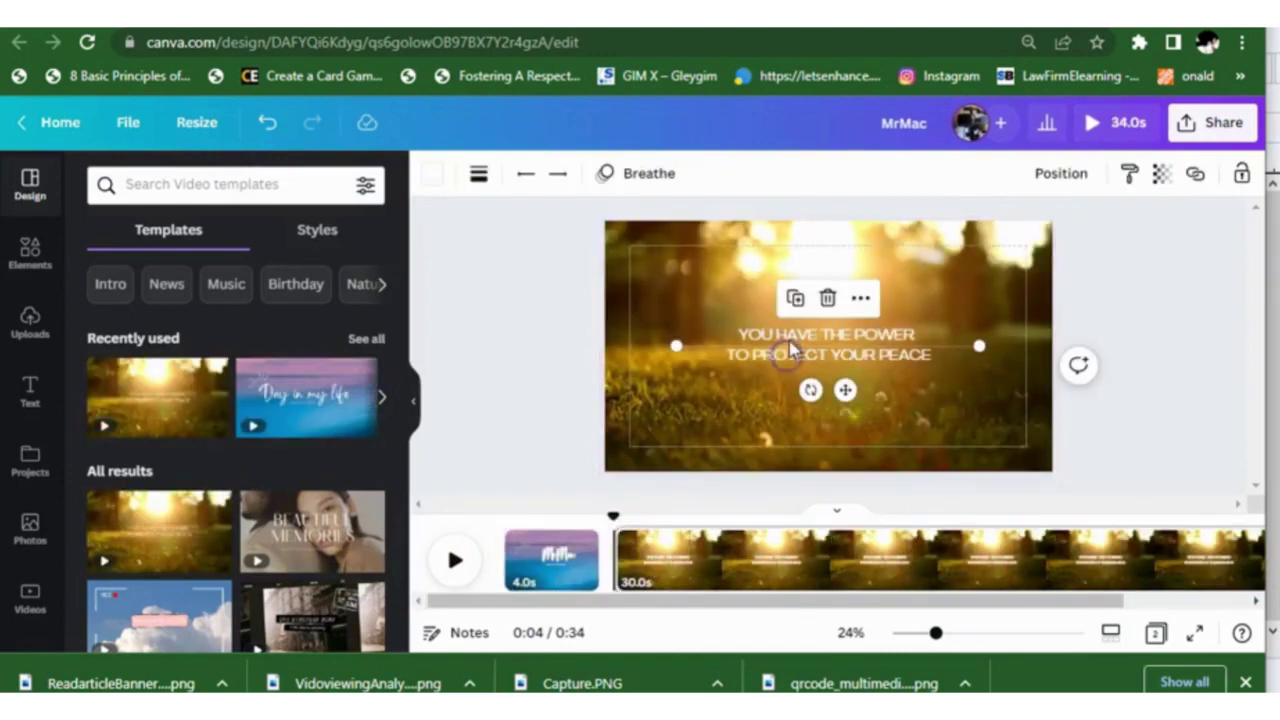
{"action": "double_click", "coordinate": [792, 338]}
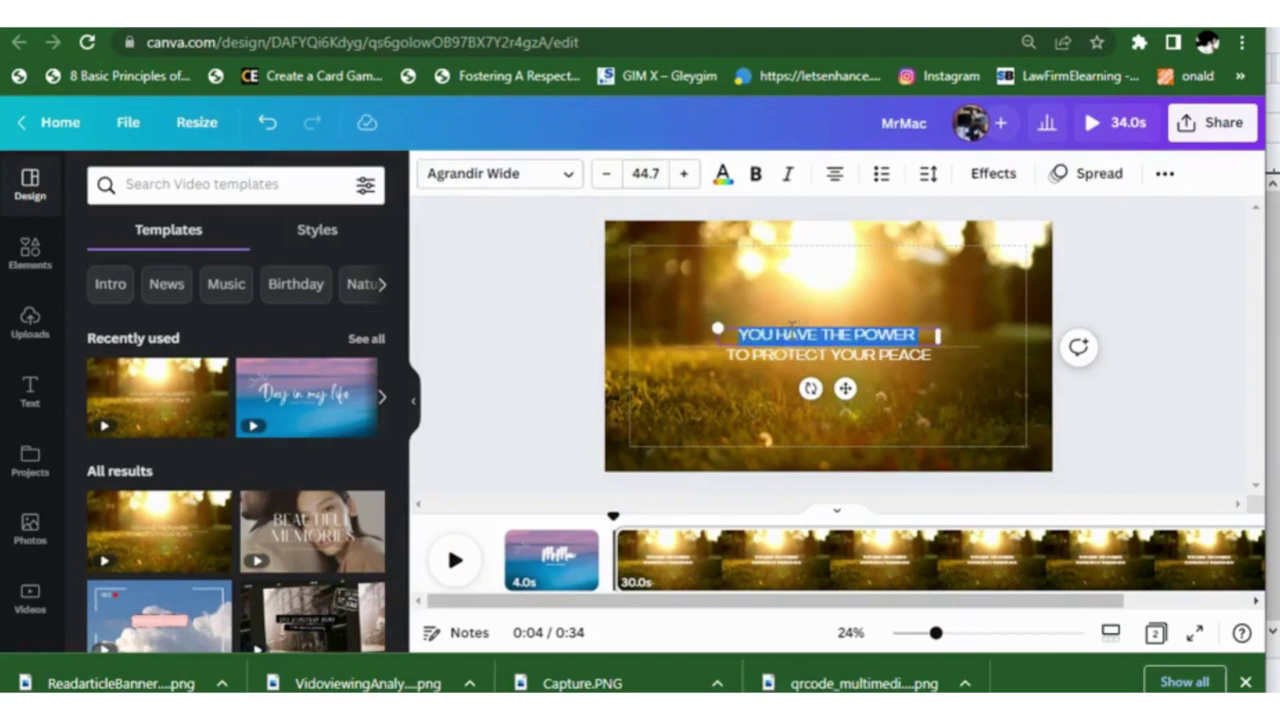
{"action": "type", "text": "MT PORTFOLIO"}
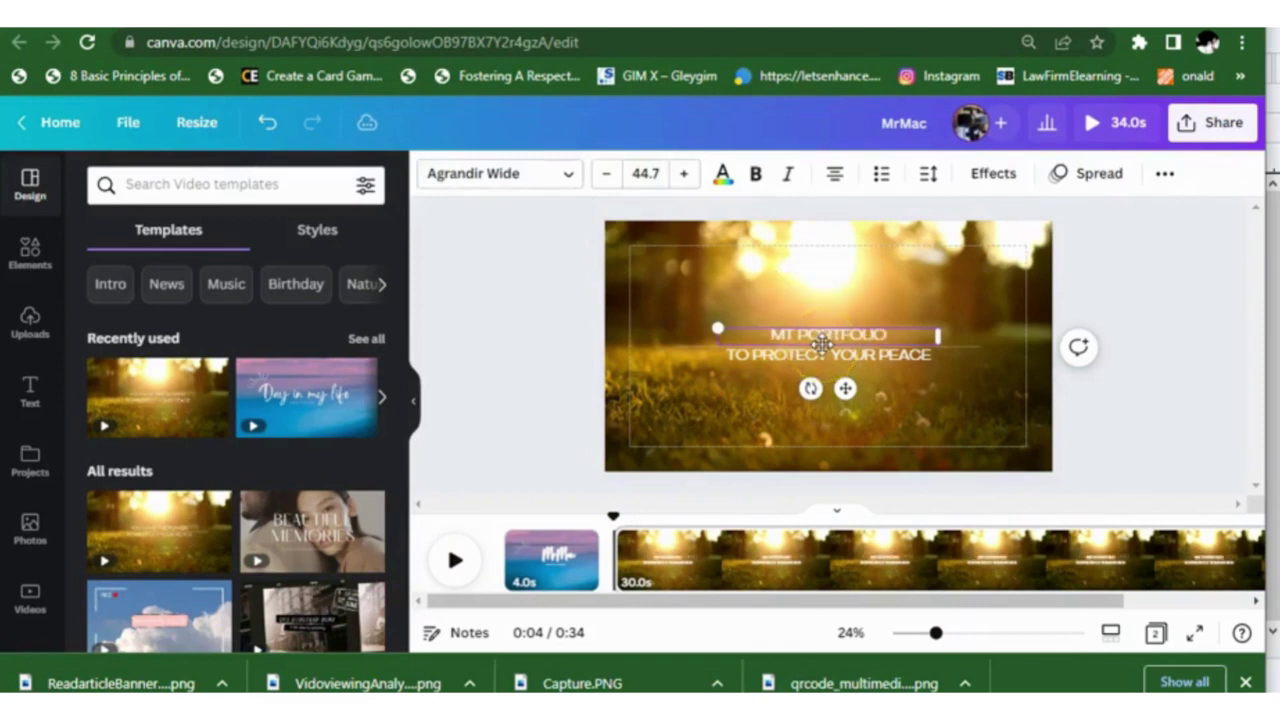
{"action": "left_click", "coordinate": [916, 358]}
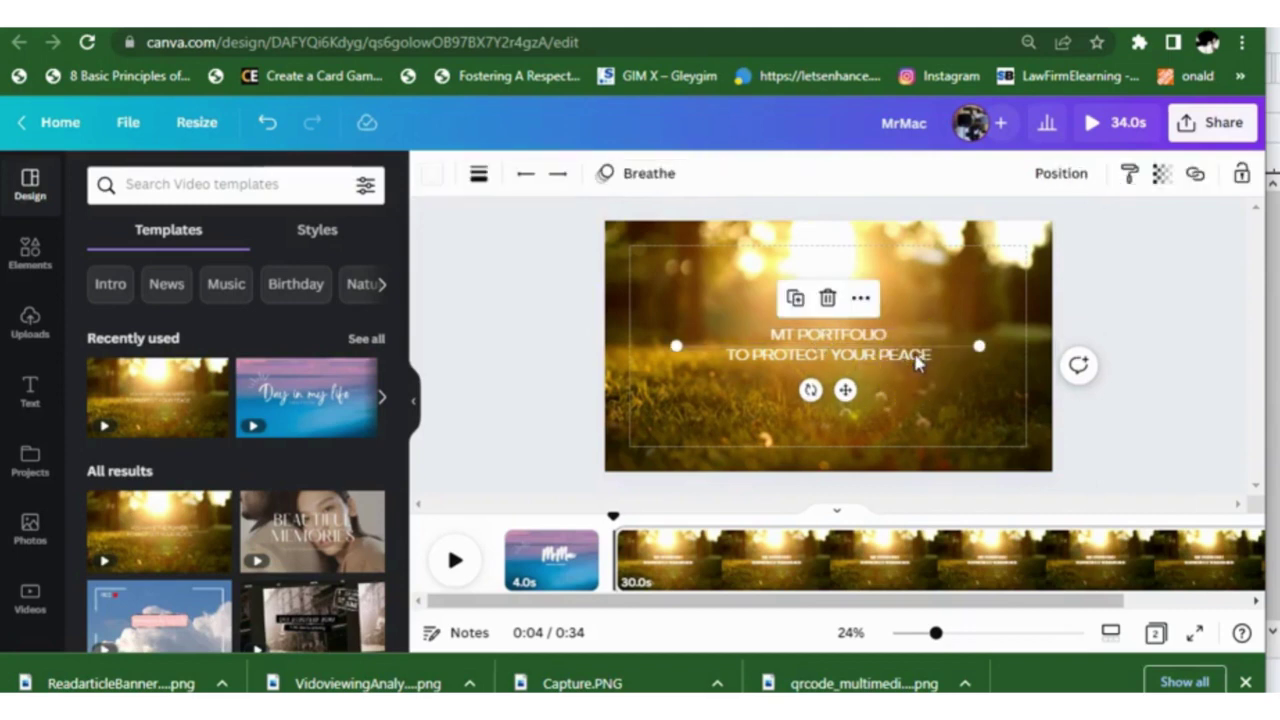
{"action": "key", "text": "Escape"}
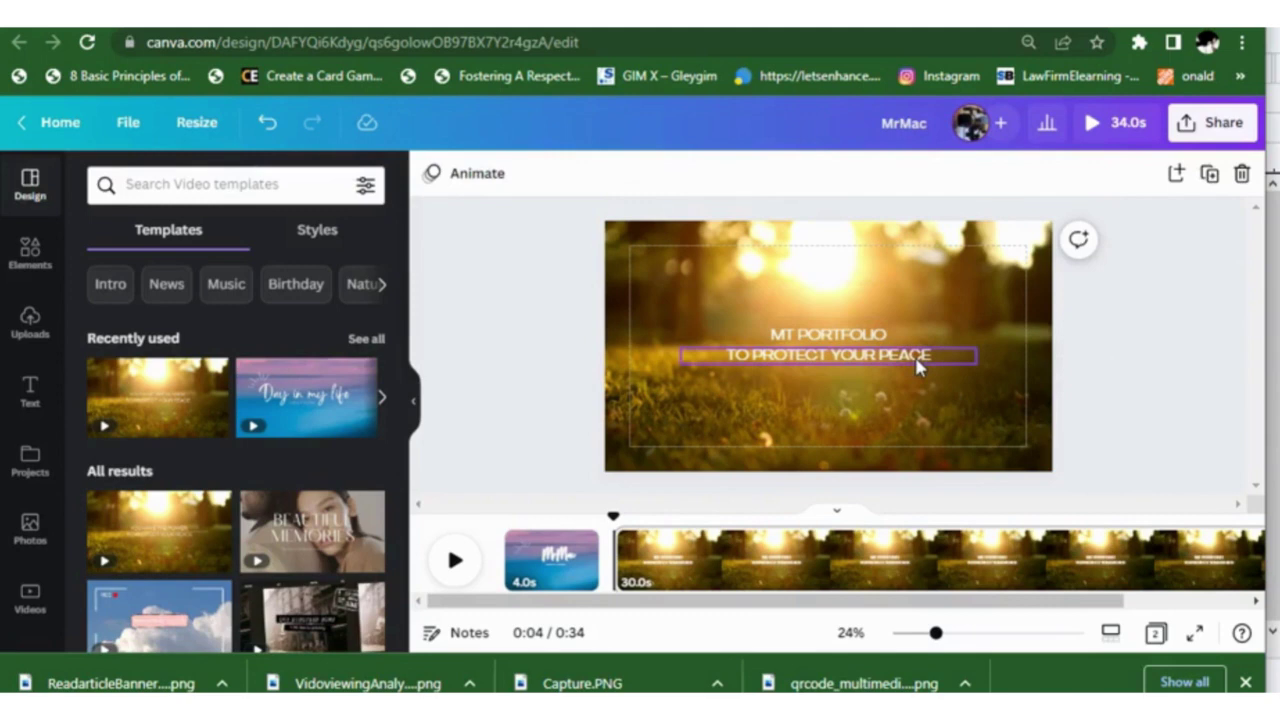
Delete the 'TO PROTECT YOUR PEACE' line from the quote text
{"action": "left_click", "coordinate": [916, 363]}
{"action": "left_click", "coordinate": [916, 362]}
{"action": "key", "text": "BackSpace"}
Trim the sunlit-grass background video from 30.0s to 4.0s, making the video 8.0s
{"action": "left_click", "coordinate": [917, 393]}
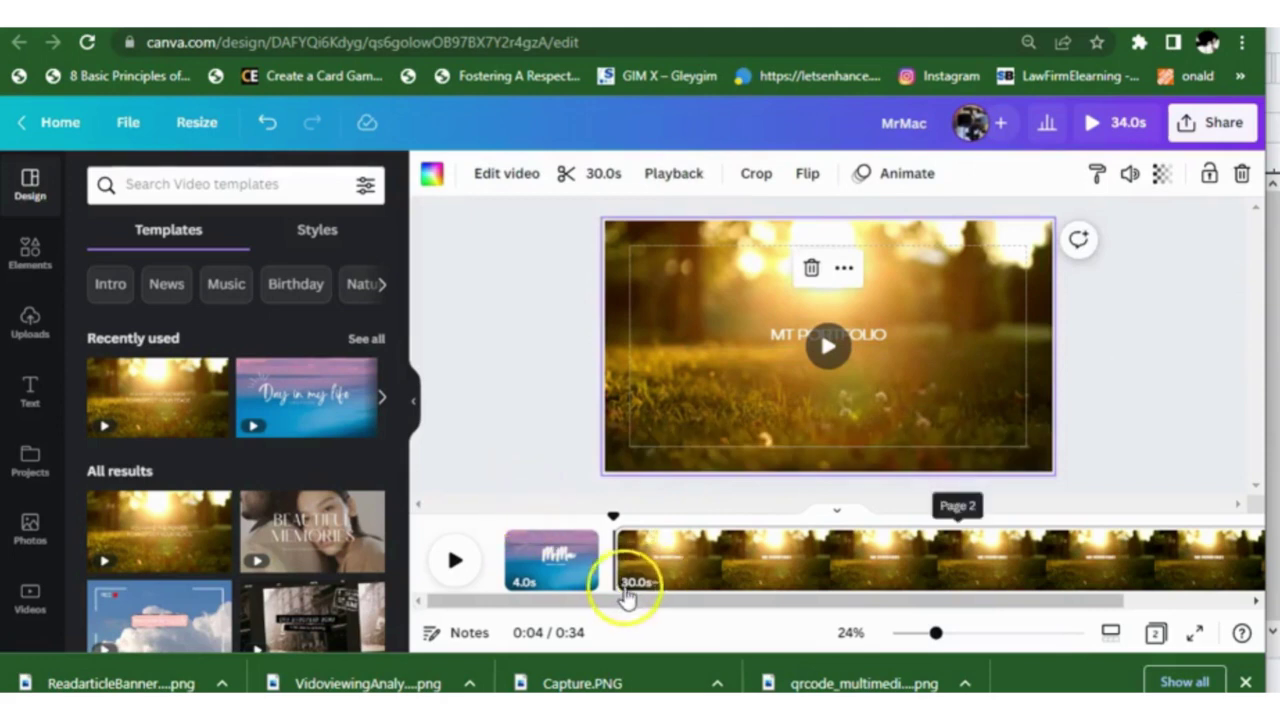
{"action": "left_click_drag", "start_coordinate": [640, 606], "coordinate": [868, 608]}
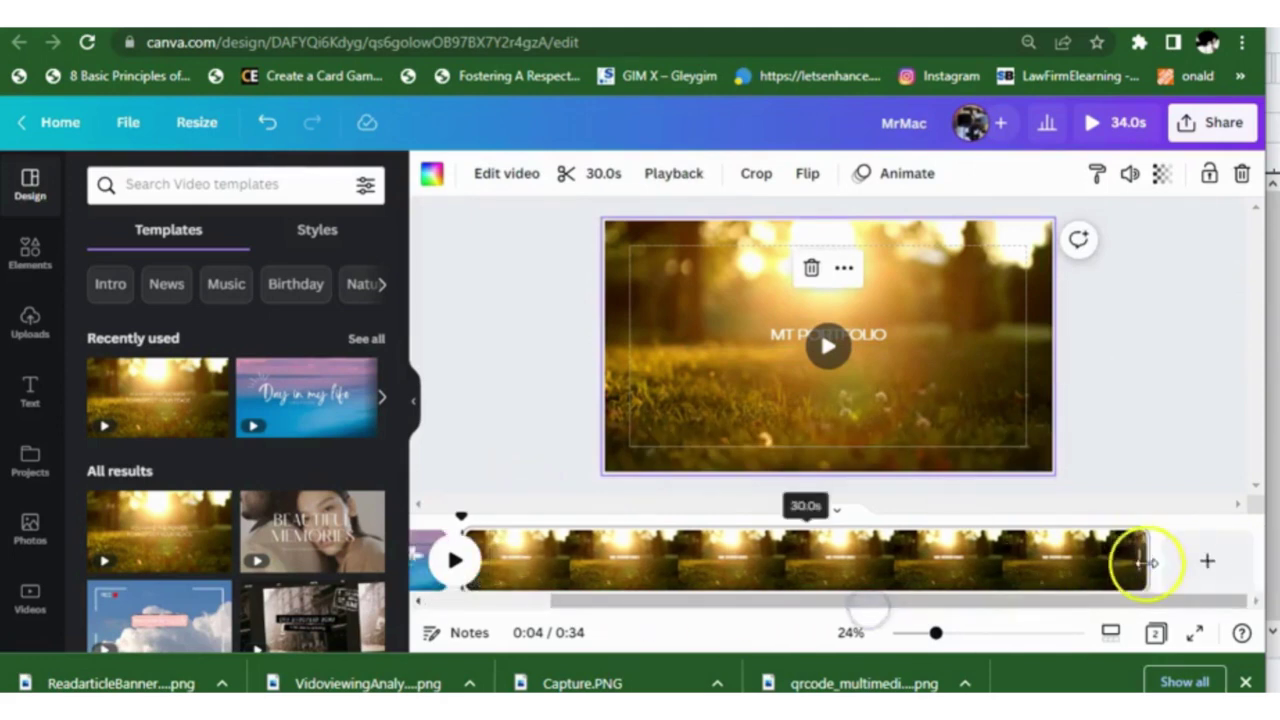
{"action": "left_click_drag", "start_coordinate": [1134, 560], "coordinate": [651, 568]}
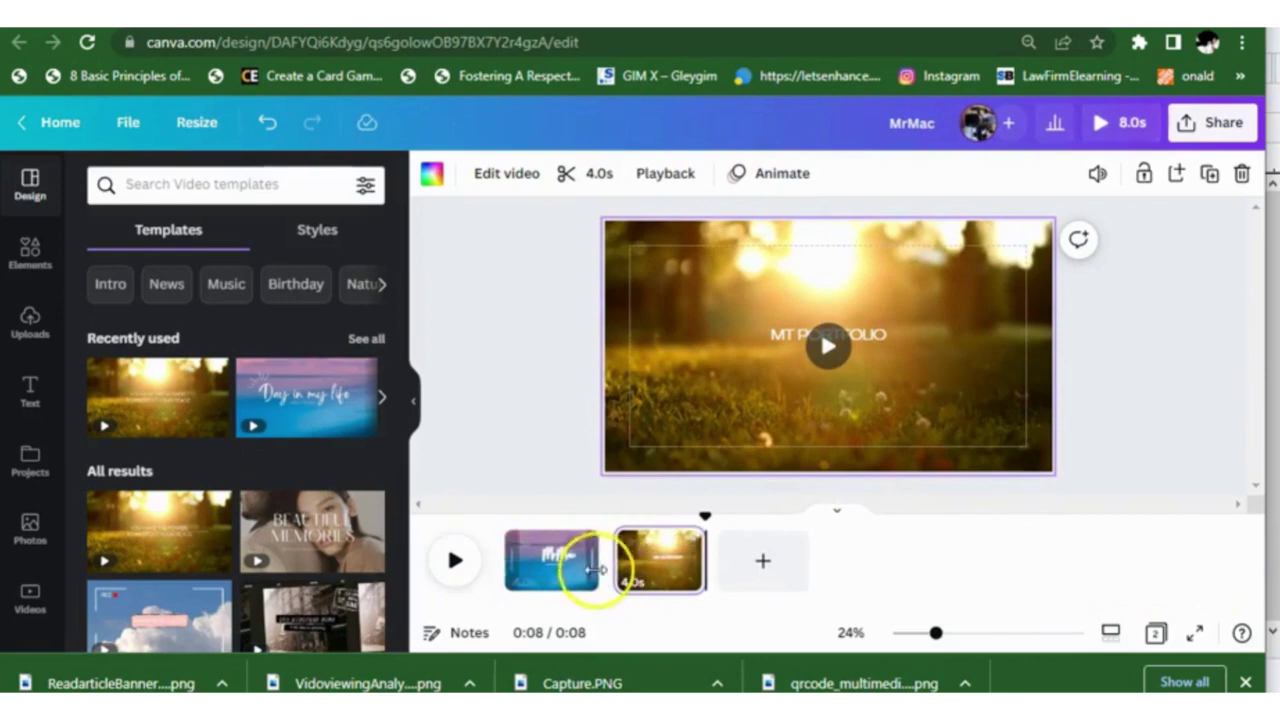
{"action": "mouse_move", "coordinate": [609, 580]}
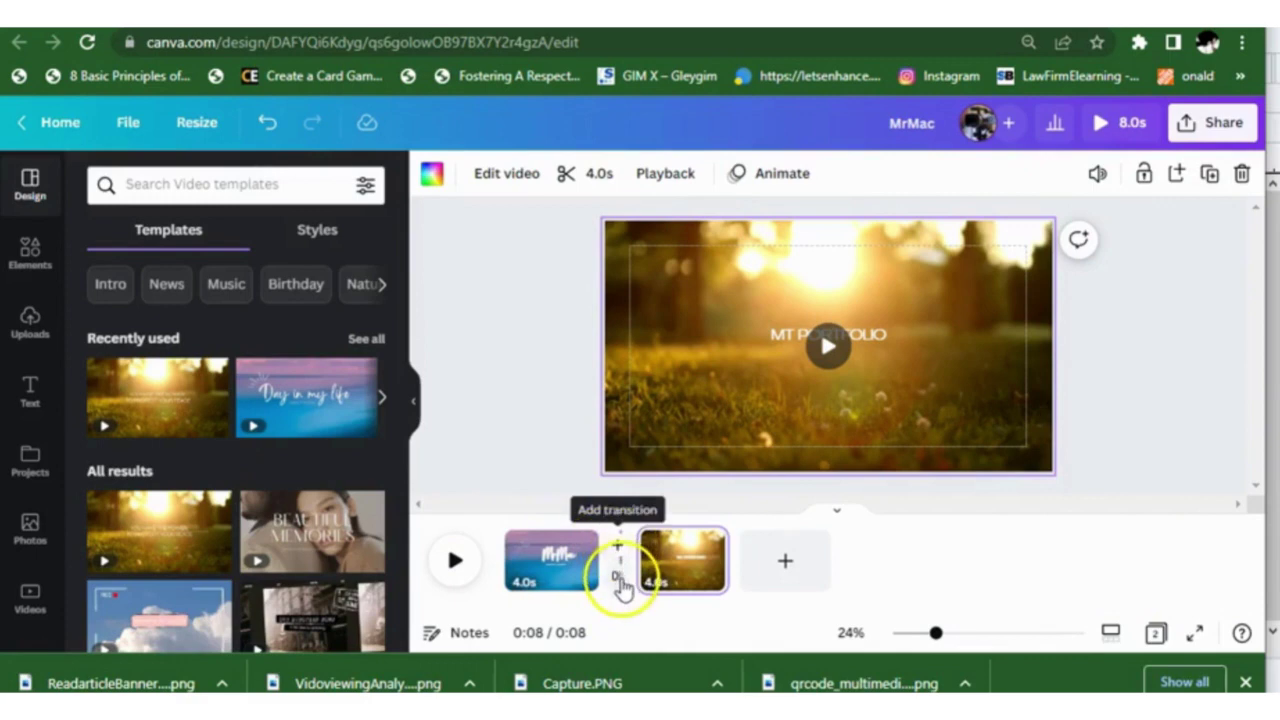
Join the two pages with a 0.5-second Dissolve transition after trying Circle Wipe
{"action": "left_click", "coordinate": [620, 585]}
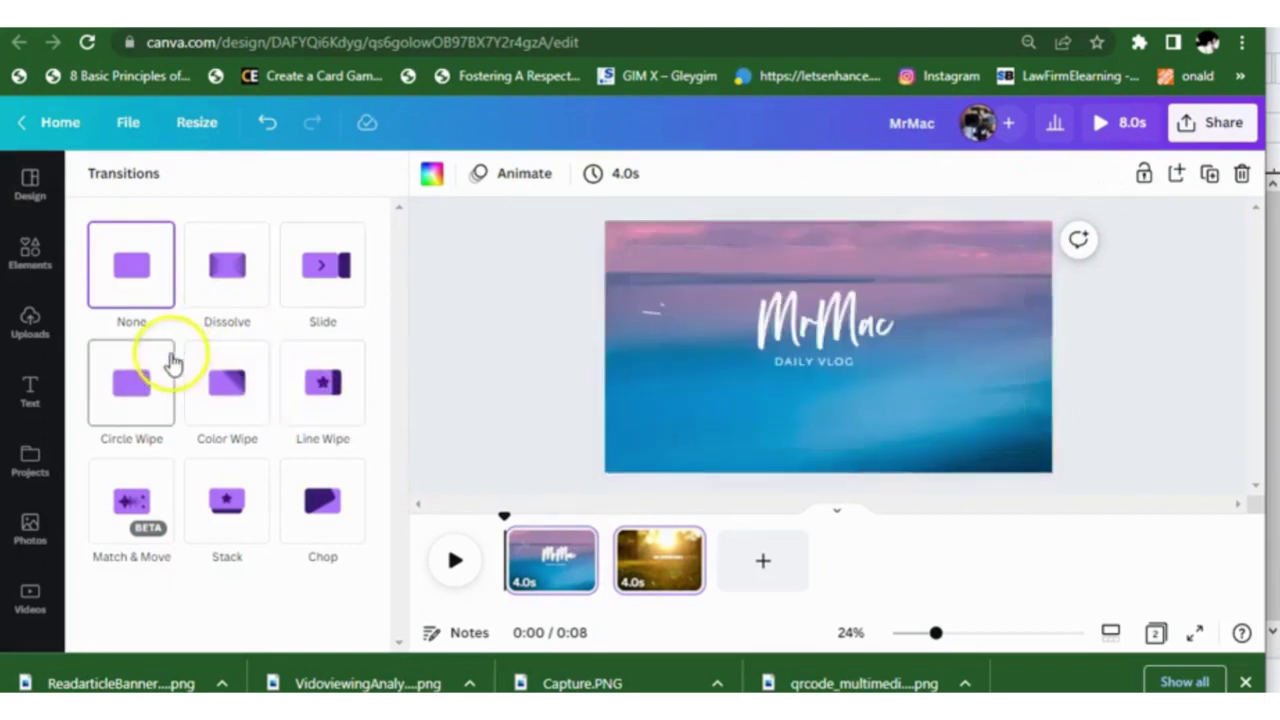
{"action": "left_click", "coordinate": [172, 362]}
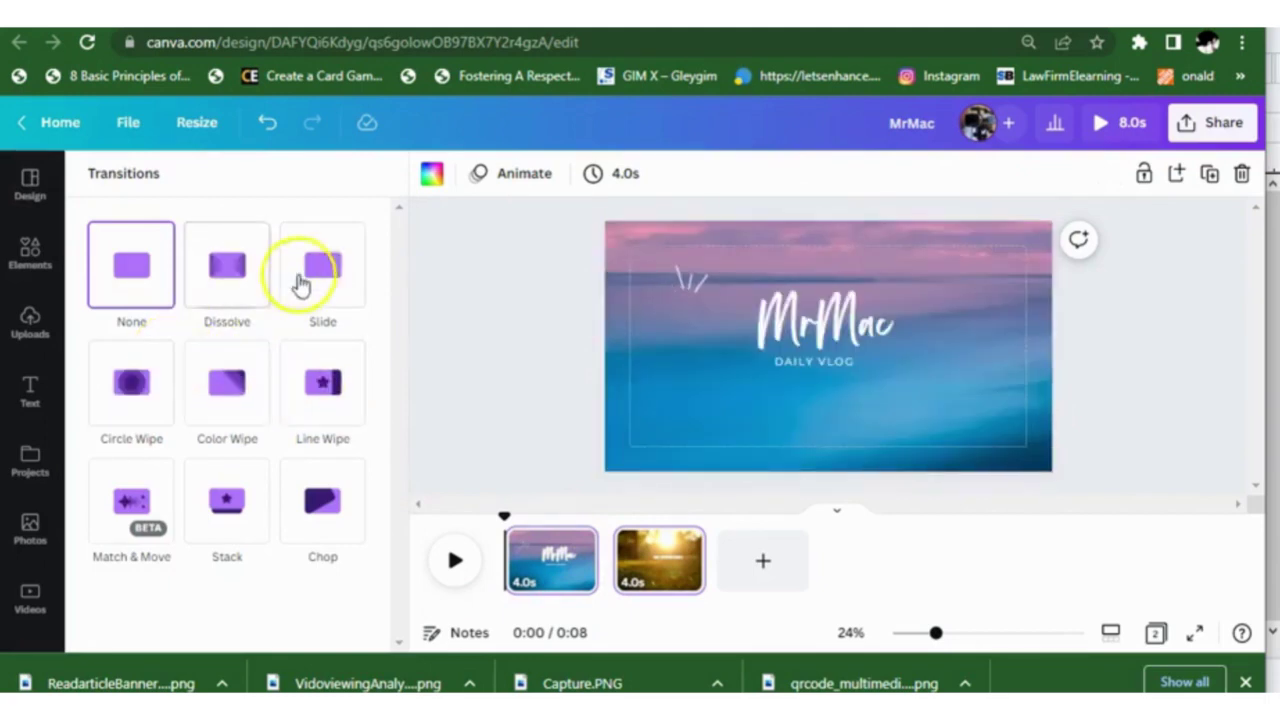
{"action": "left_click", "coordinate": [228, 266]}
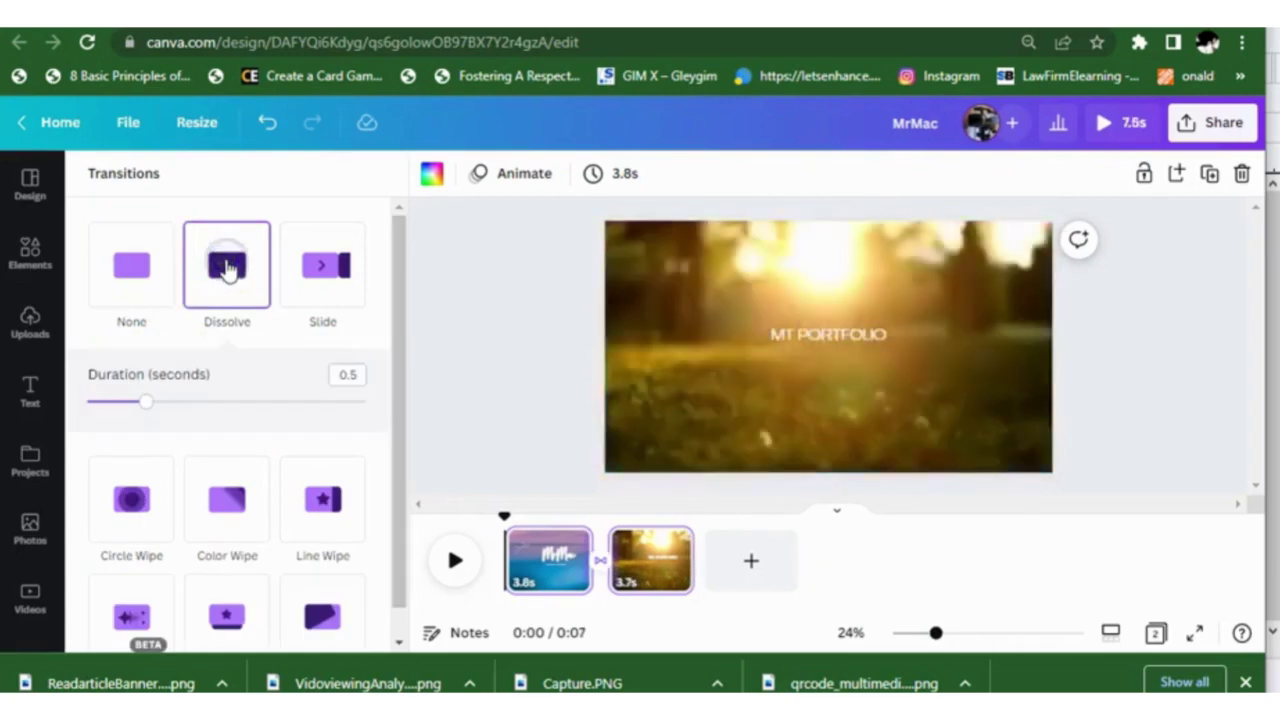
{"action": "left_click", "coordinate": [502, 470]}
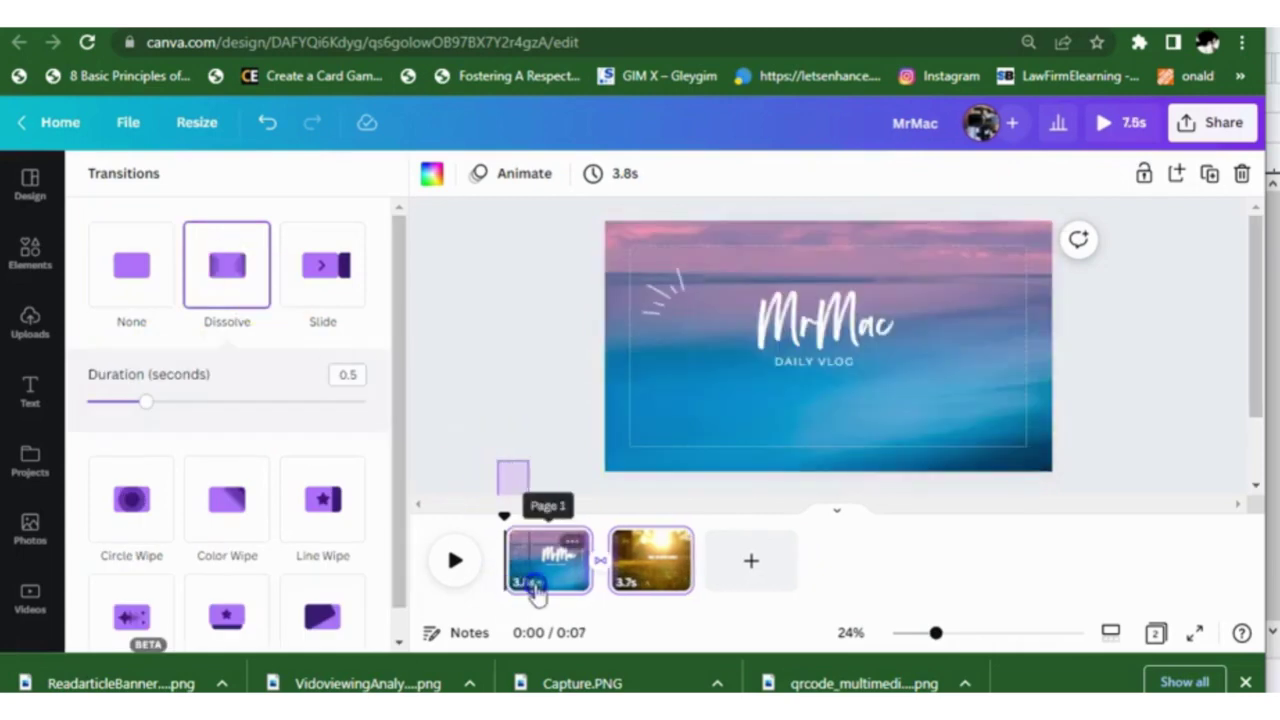
Lengthen the first and second pages back to 4.0s each for an 8.0s total
{"action": "left_click_drag", "start_coordinate": [585, 585], "coordinate": [592, 586]}
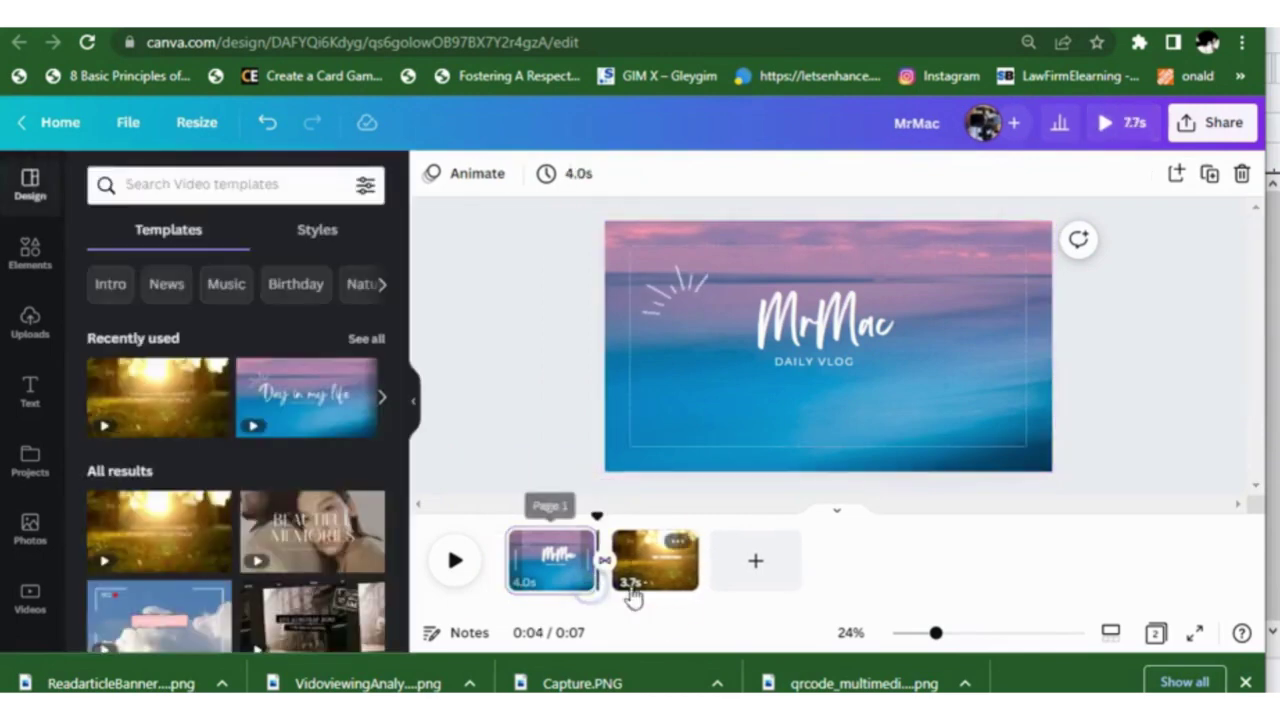
{"action": "left_click_drag", "start_coordinate": [702, 576], "coordinate": [701, 571]}
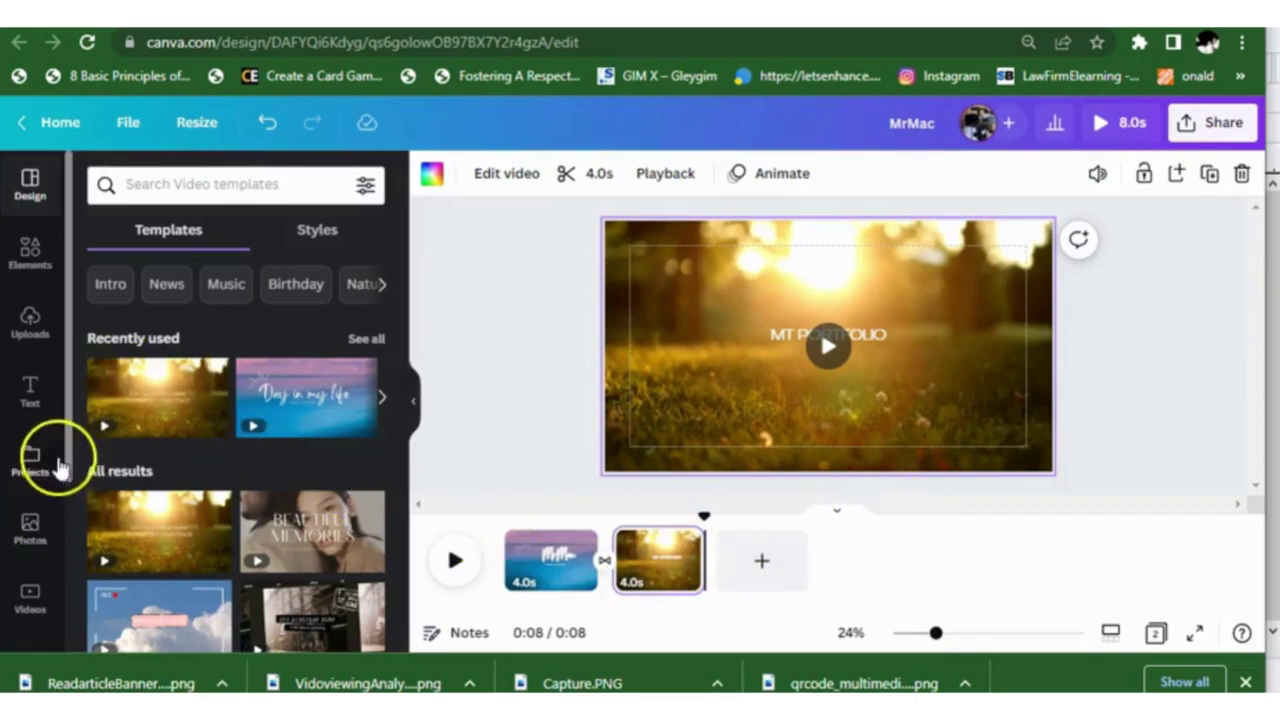
{"action": "scroll", "coordinate": [60, 460], "scroll_direction": "down", "scroll_amount": 3}
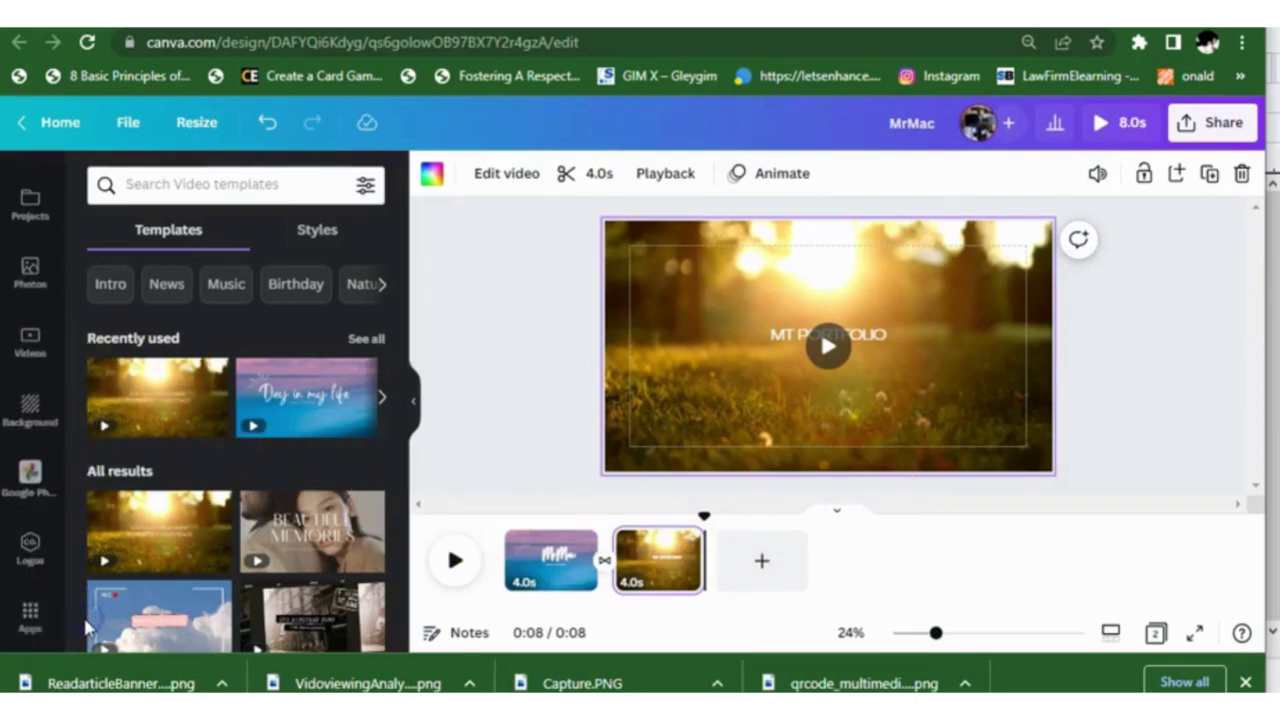
{"action": "scroll", "coordinate": [66, 420], "scroll_direction": "up", "scroll_amount": 3}
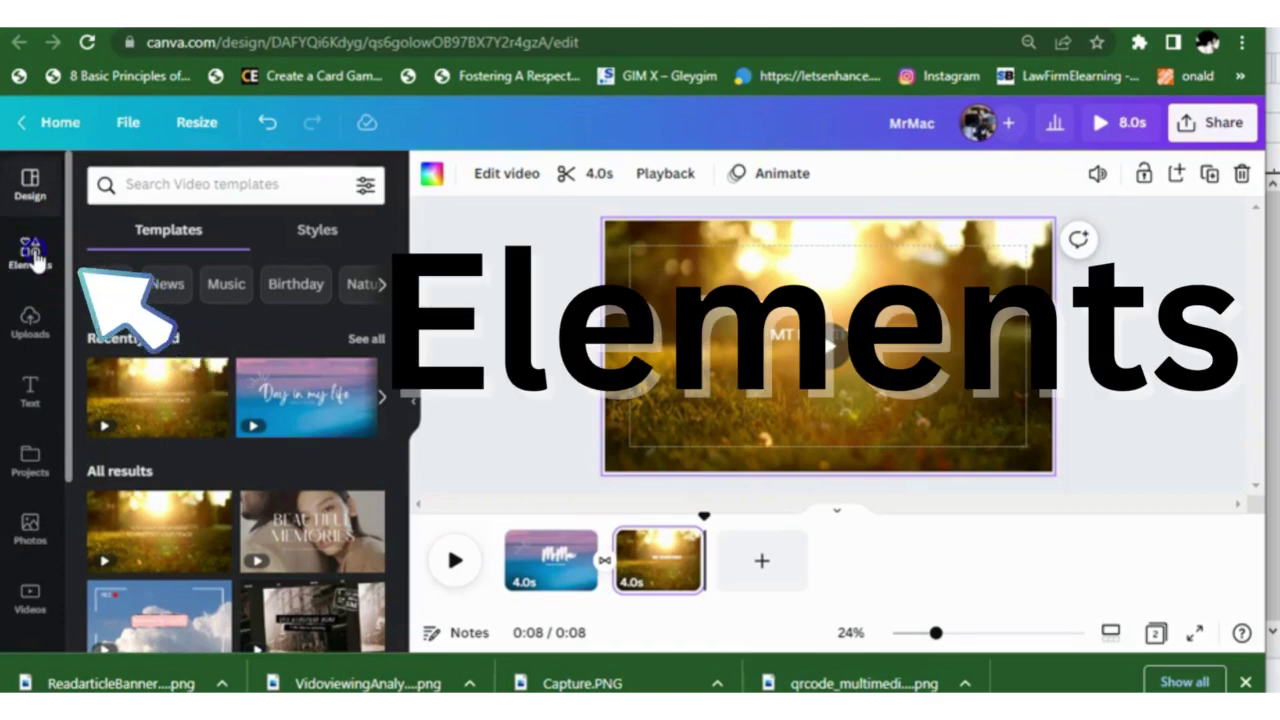
Open the Elements library and scroll its browse categories down to Audio
{"action": "left_click", "coordinate": [33, 258]}
{"action": "left_click", "coordinate": [152, 187]}
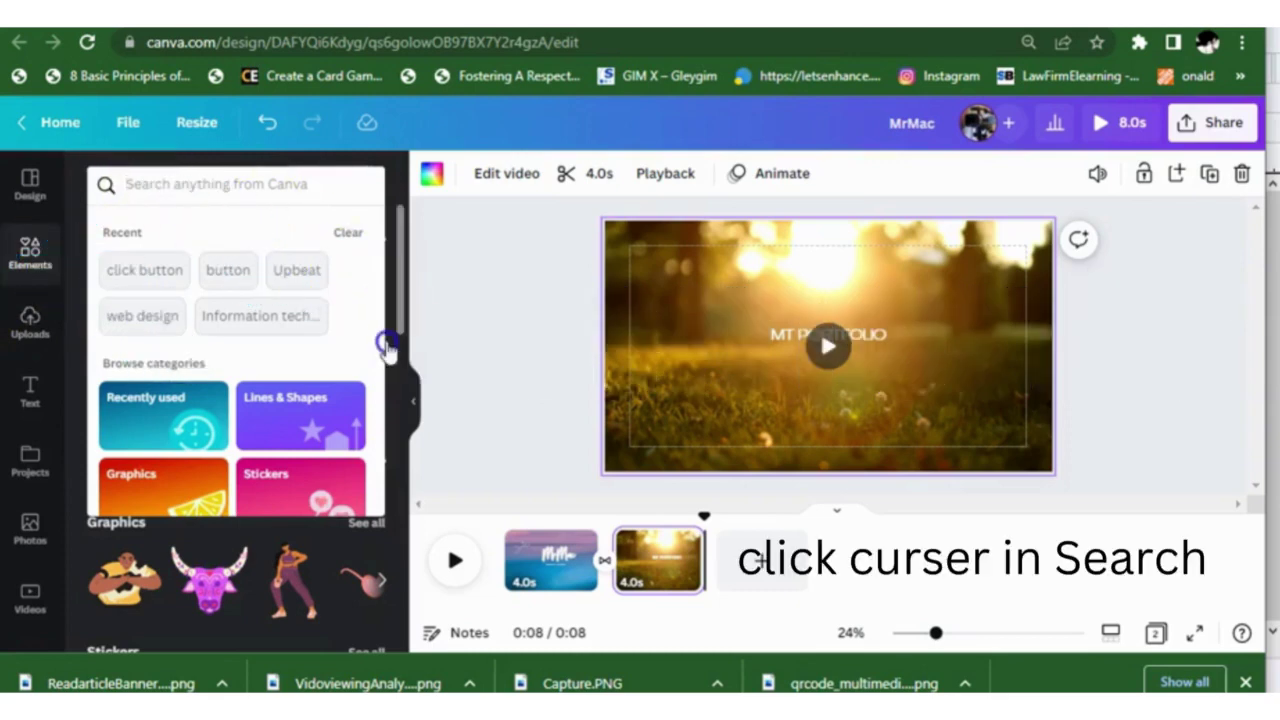
{"action": "left_click_drag", "start_coordinate": [399, 323], "coordinate": [402, 347]}
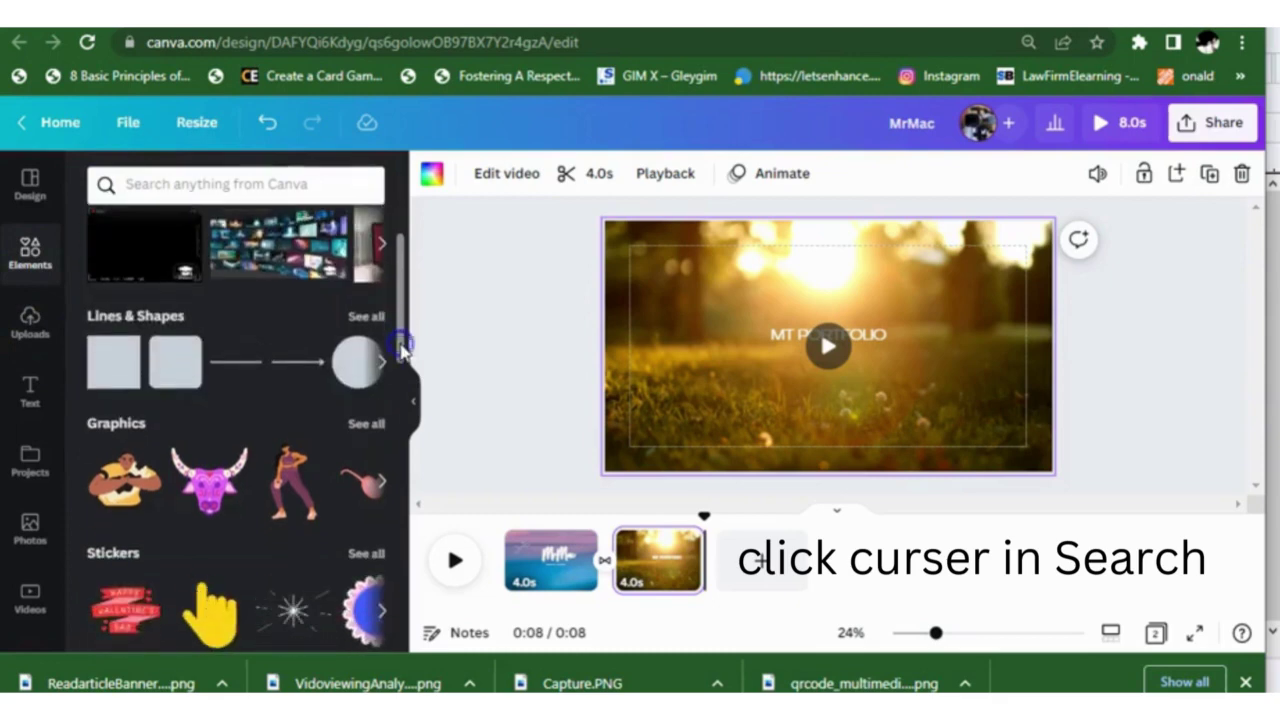
{"action": "left_click", "coordinate": [33, 254]}
{"action": "left_click", "coordinate": [179, 185]}
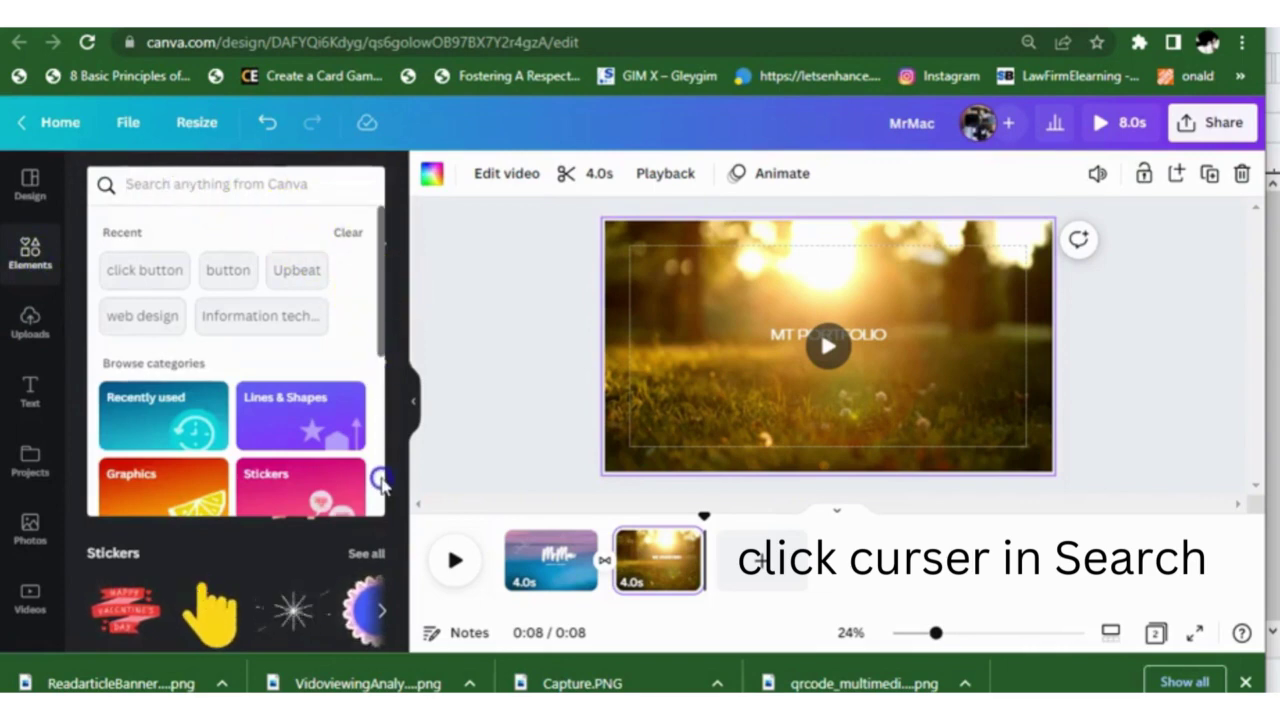
{"action": "scroll", "coordinate": [380, 349], "scroll_direction": "down", "scroll_amount": 3}
{"action": "left_click_drag", "start_coordinate": [390, 432], "coordinate": [380, 492]}
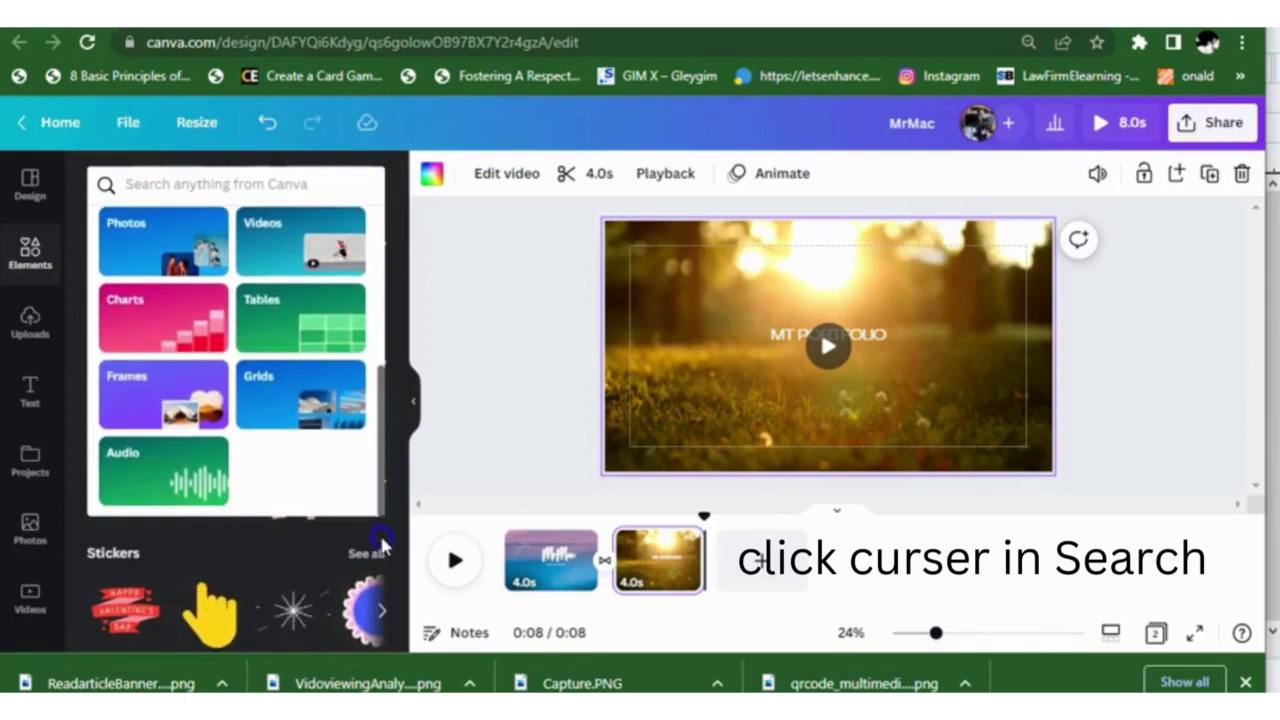
{"action": "mouse_move", "coordinate": [379, 530]}
{"action": "left_mouse_down"}
{"action": "mouse_move", "coordinate": [371, 414]}
{"action": "mouse_move", "coordinate": [367, 510]}
{"action": "left_mouse_up"}
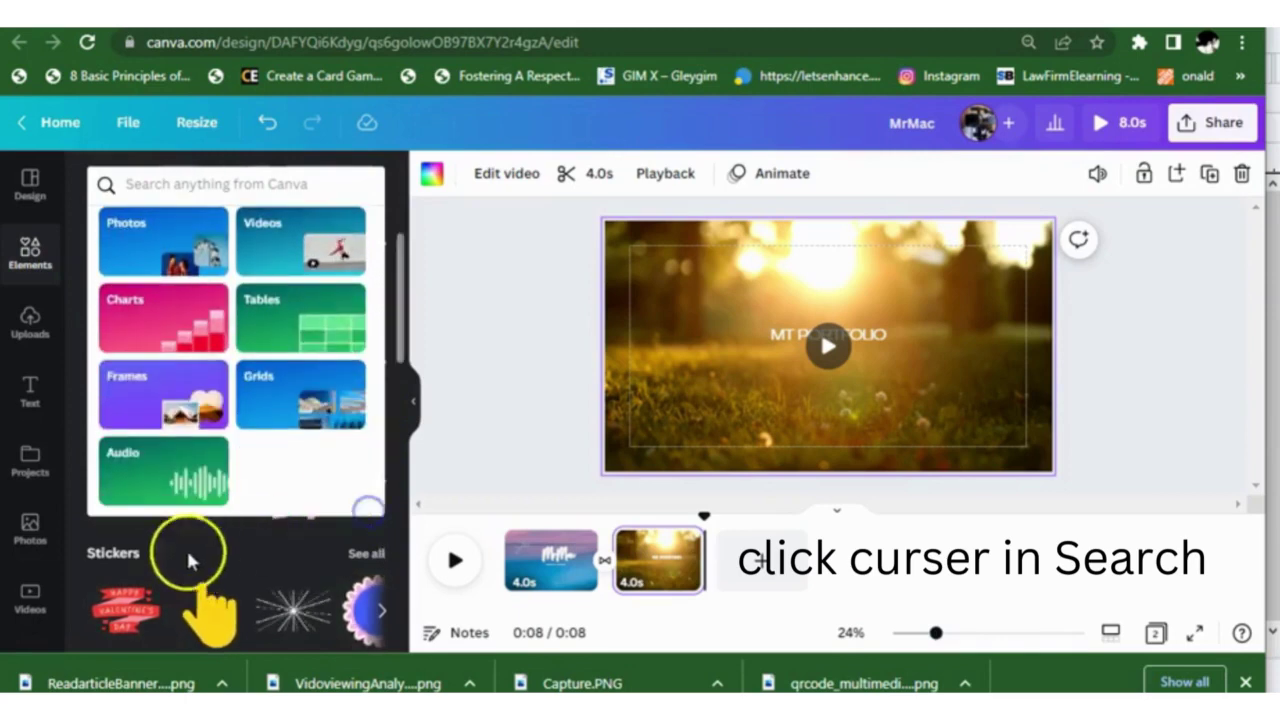
Add Upbeat Electric Guitar Song from Audio as a 7.8s music track under both clips
{"action": "left_click", "coordinate": [158, 488]}
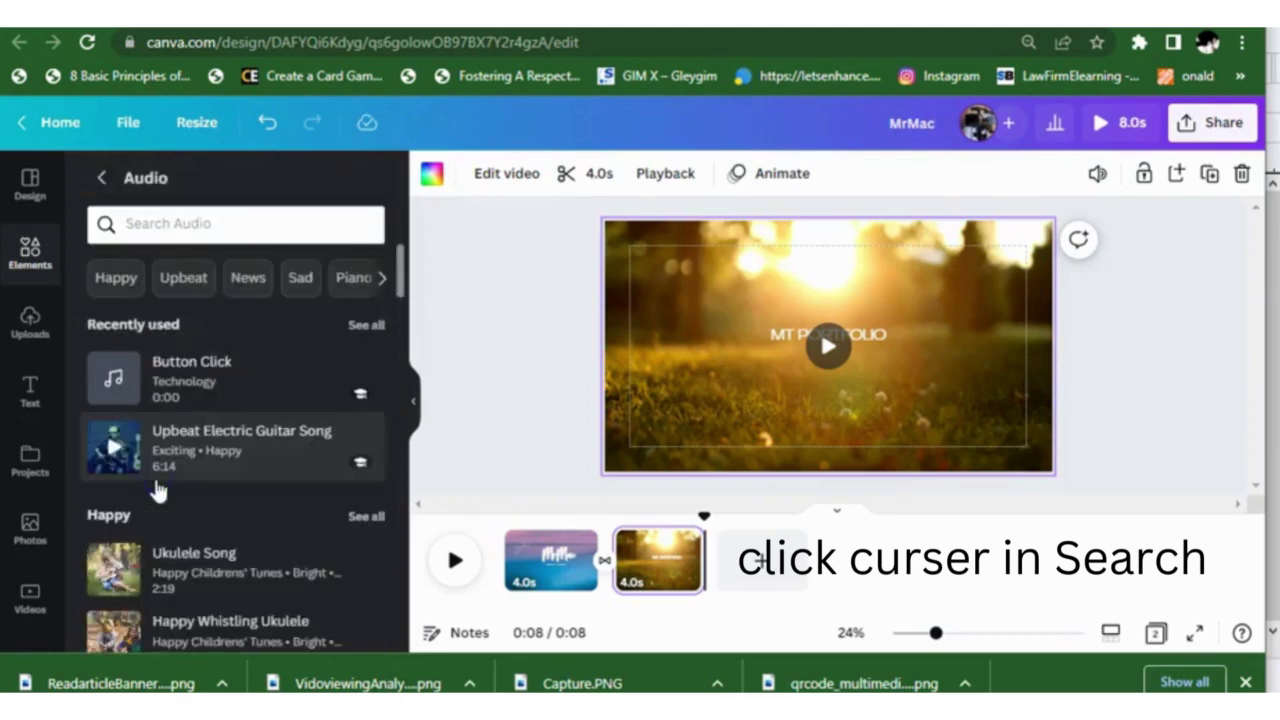
{"action": "left_click", "coordinate": [114, 386]}
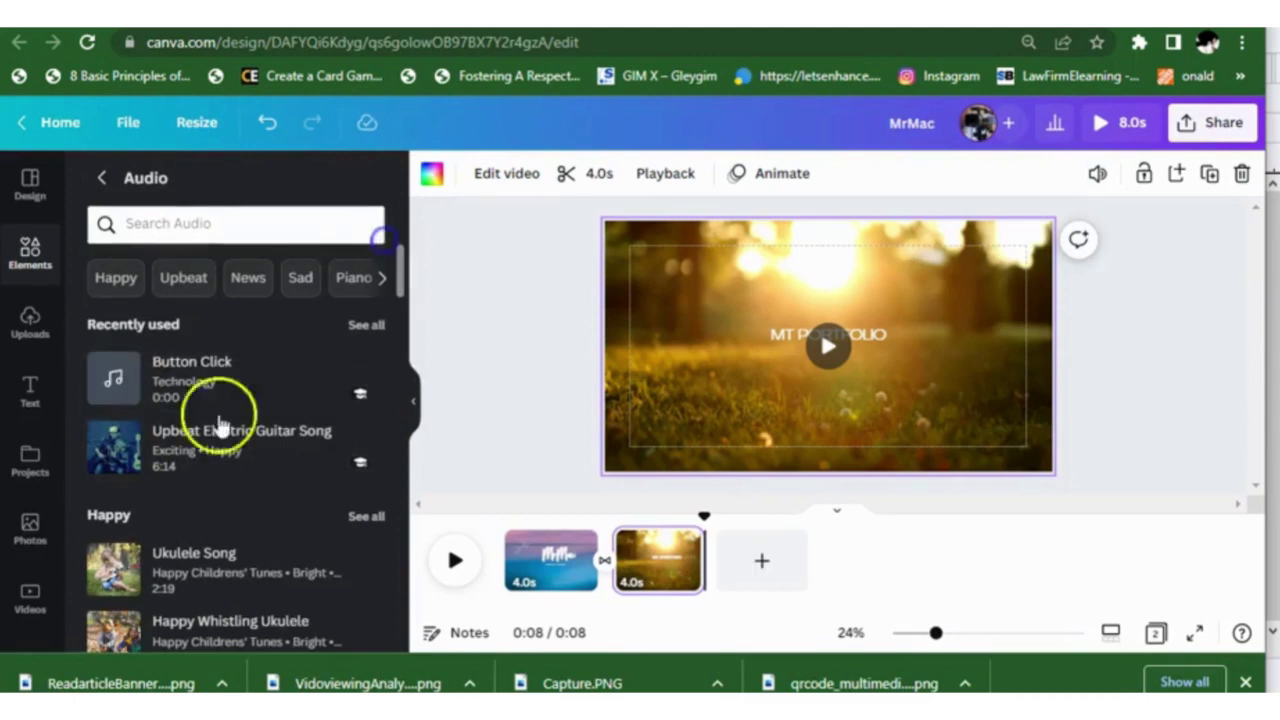
{"action": "left_click_drag", "start_coordinate": [135, 448], "coordinate": [510, 590]}
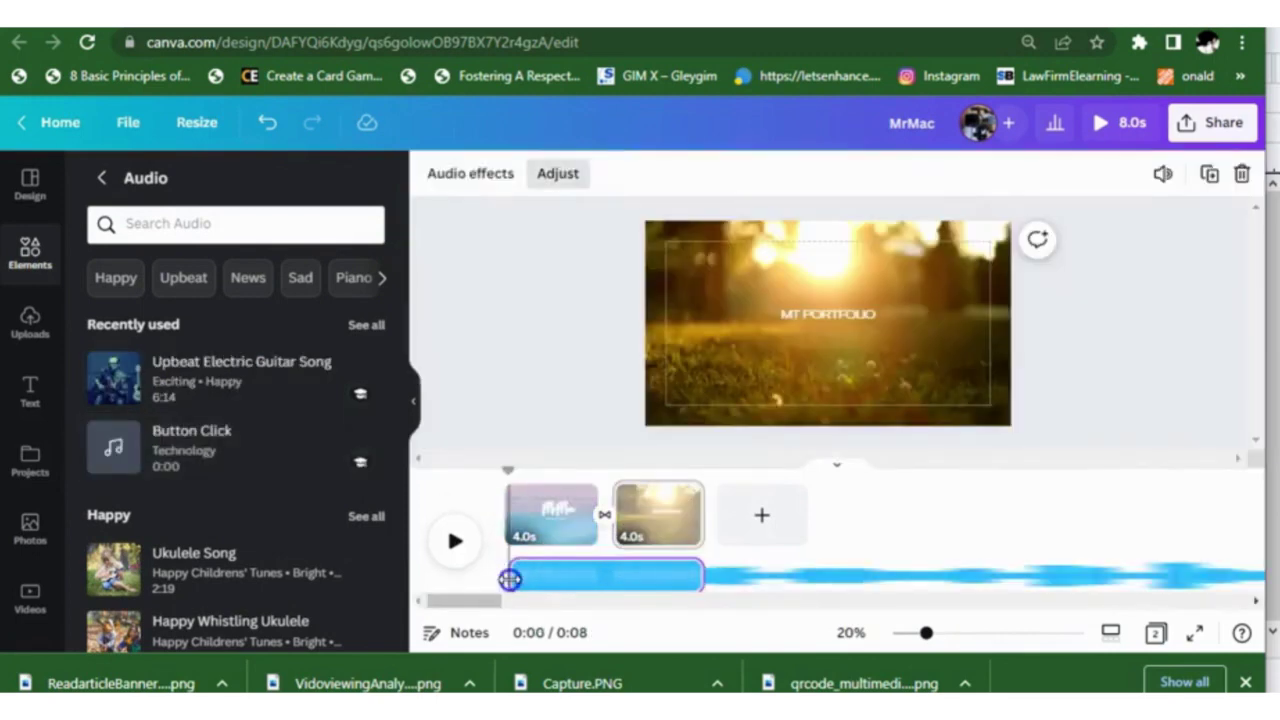
{"action": "left_click", "coordinate": [634, 574]}
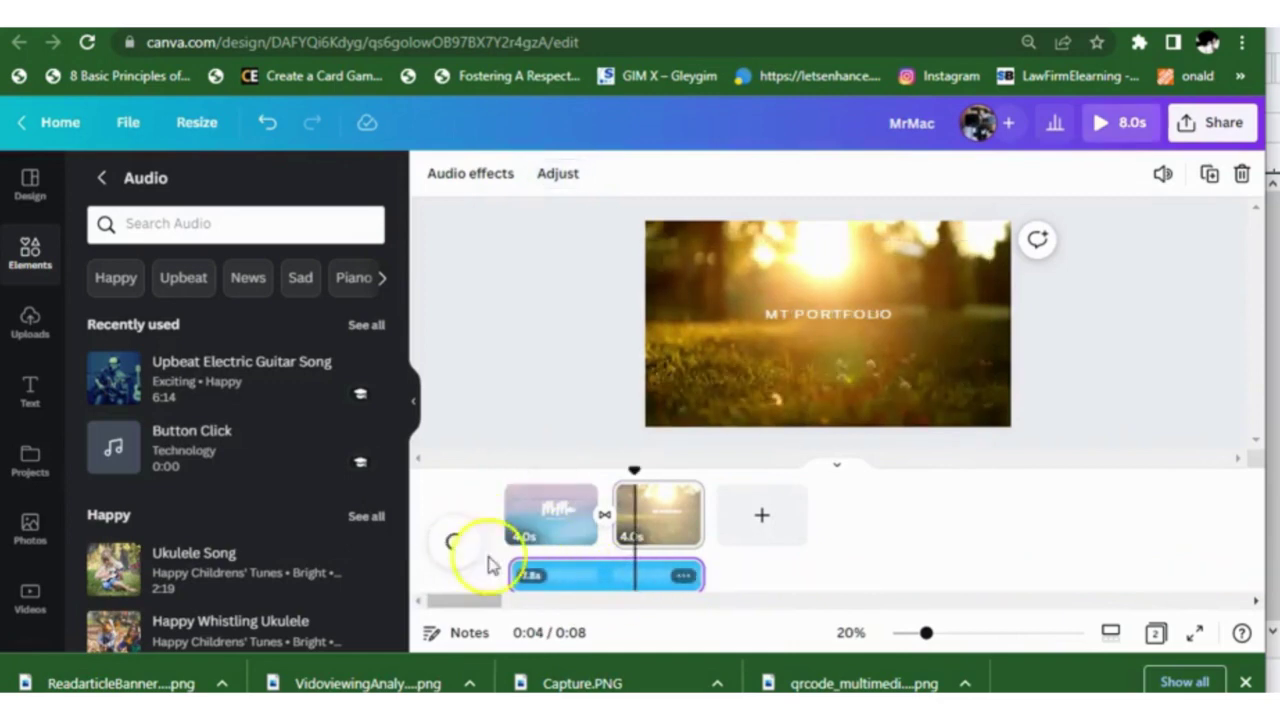
{"action": "left_click", "coordinate": [453, 541]}
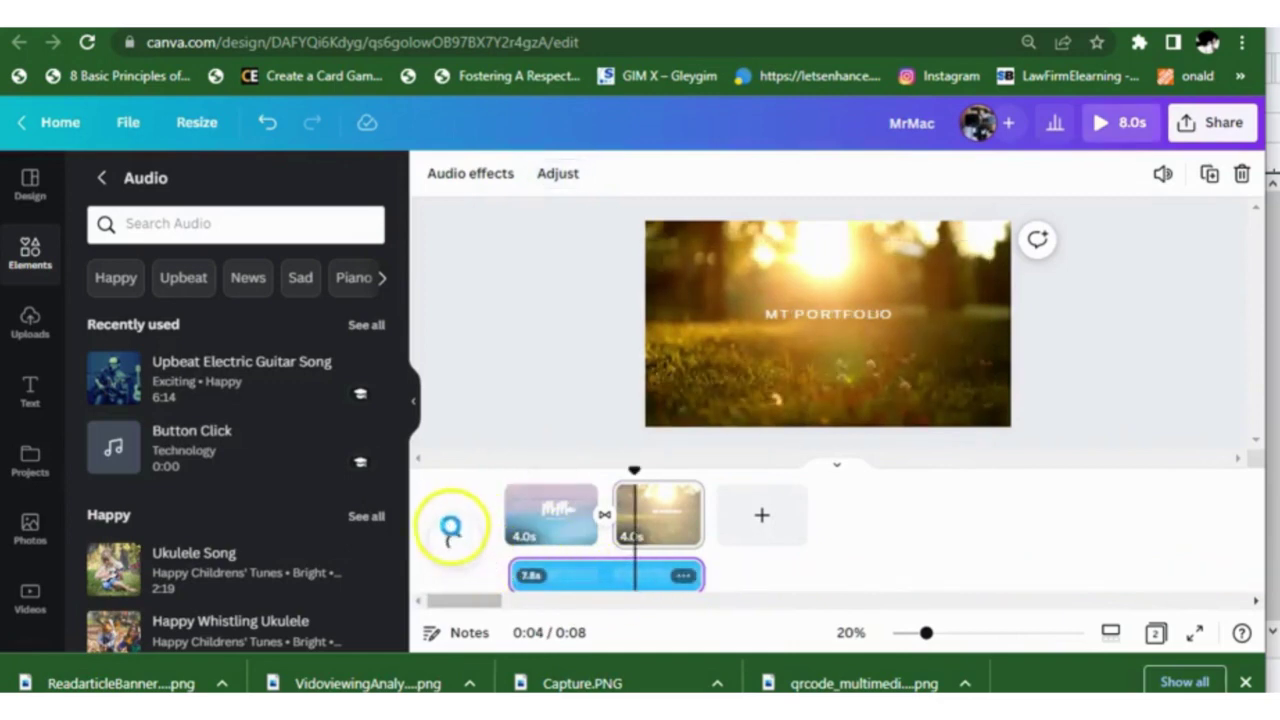
{"action": "left_click", "coordinate": [672, 581]}
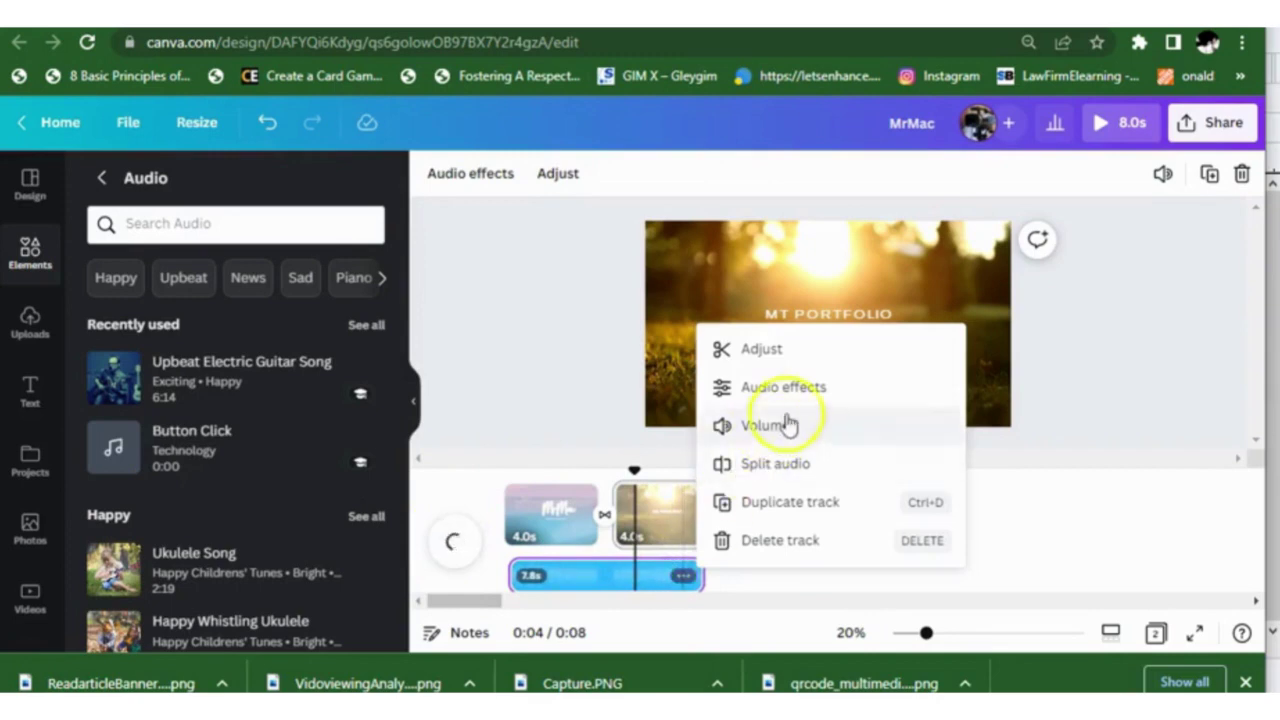
Give the music track a 1.0s fade-out, leaving fade-in at zero
{"action": "left_click", "coordinate": [809, 385]}
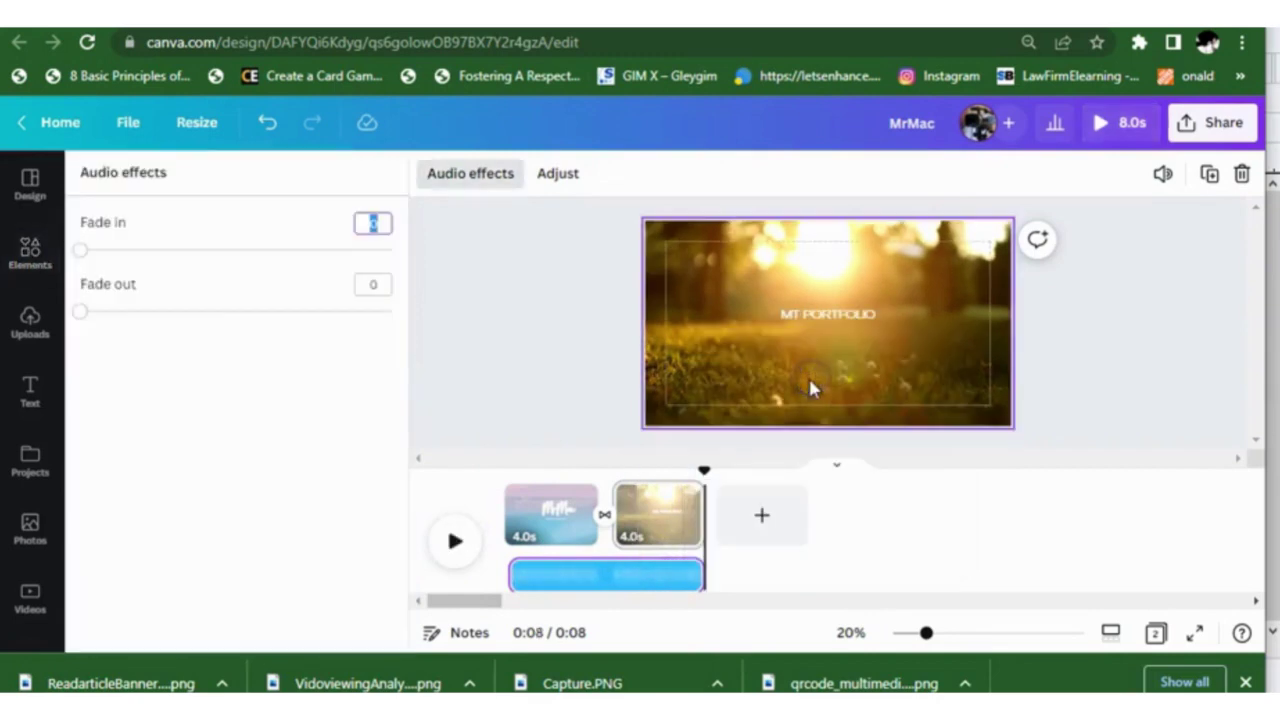
{"action": "left_click", "coordinate": [82, 309]}
{"action": "left_click_drag", "start_coordinate": [82, 309], "coordinate": [158, 323]}
Play the video back from 0:00 to check the music fade
{"action": "left_click", "coordinate": [458, 532]}
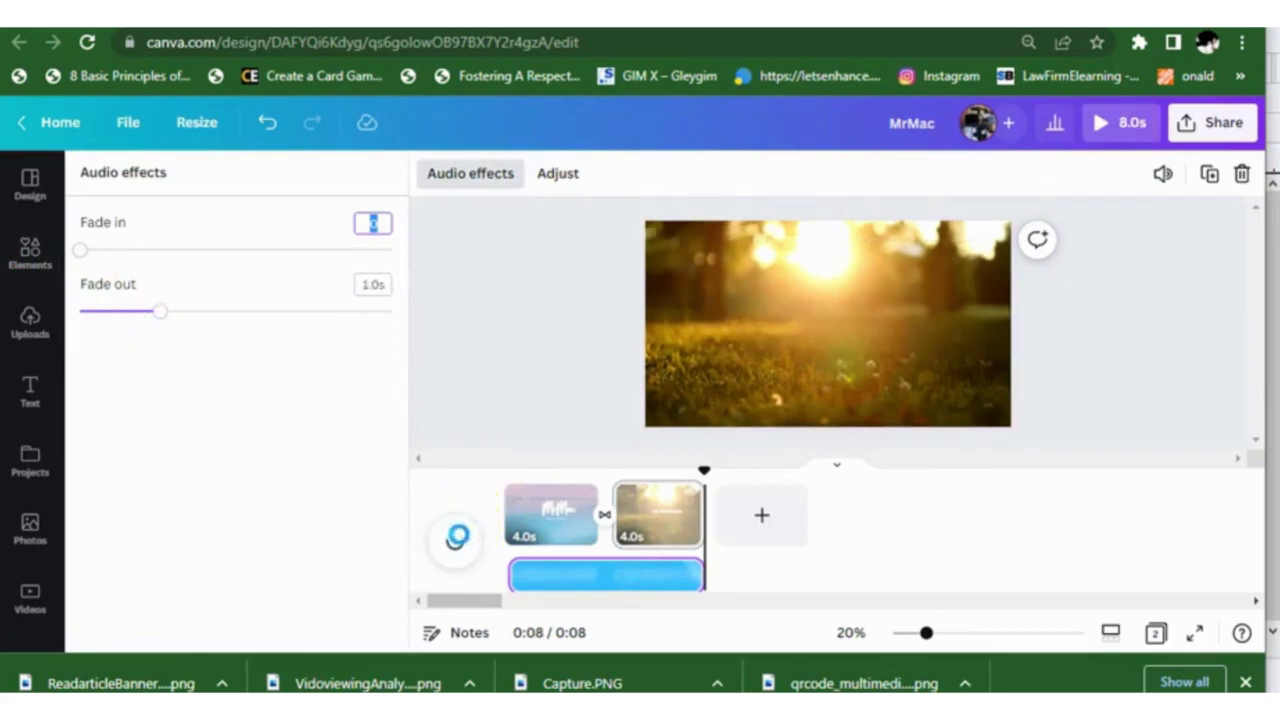
{"action": "left_click", "coordinate": [511, 486]}
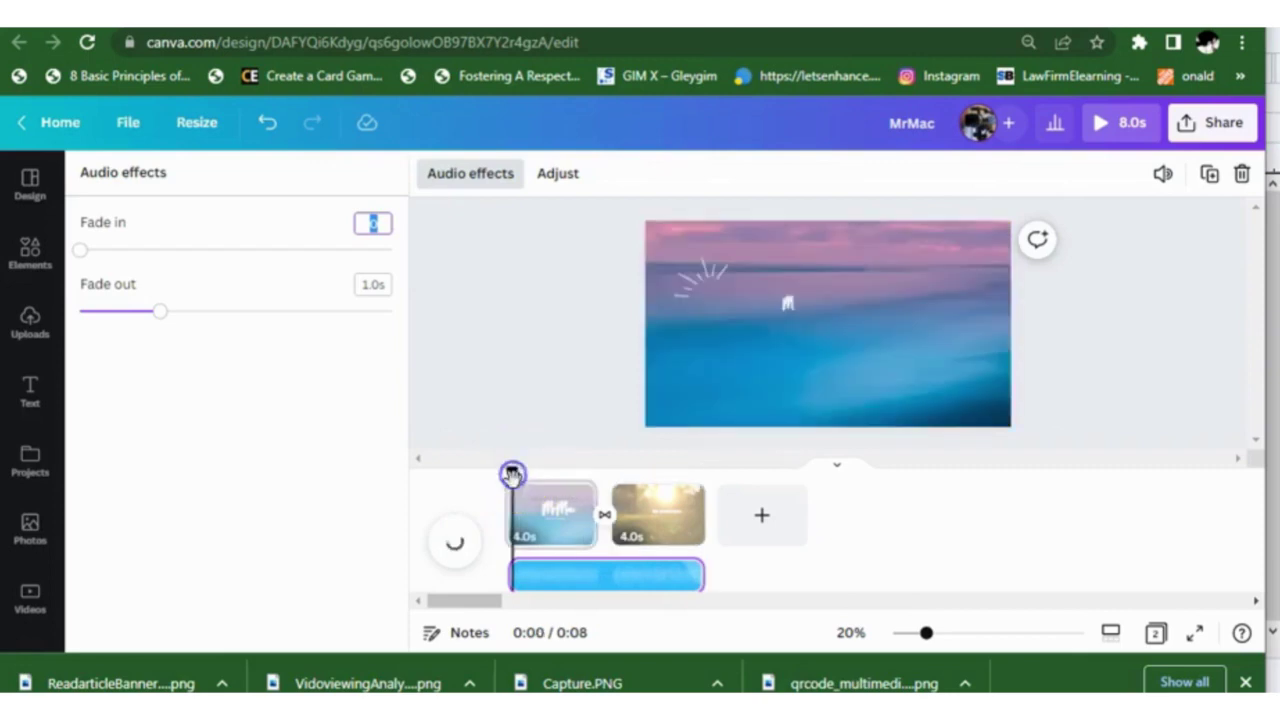
{"action": "left_click", "coordinate": [454, 553]}
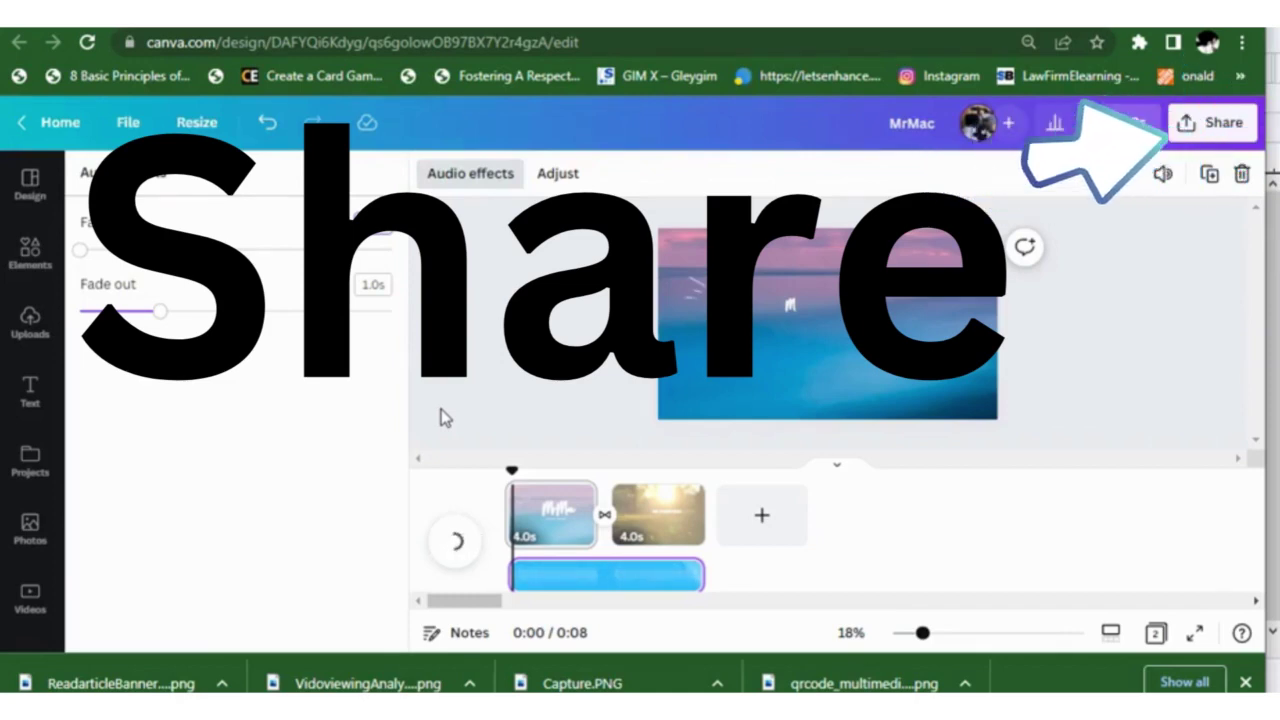
Download the finished design from the Share menu as an MP4 Video file
{"action": "left_click", "coordinate": [1128, 214]}
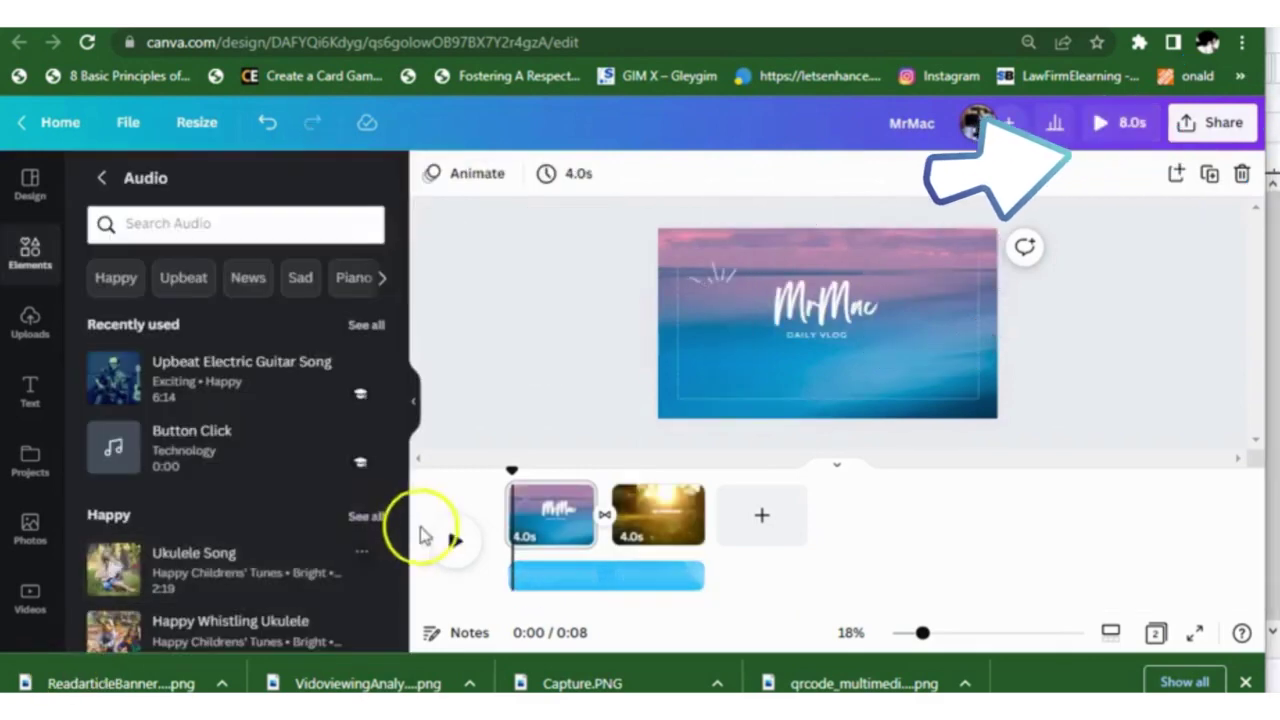
{"action": "left_click", "coordinate": [1218, 128]}
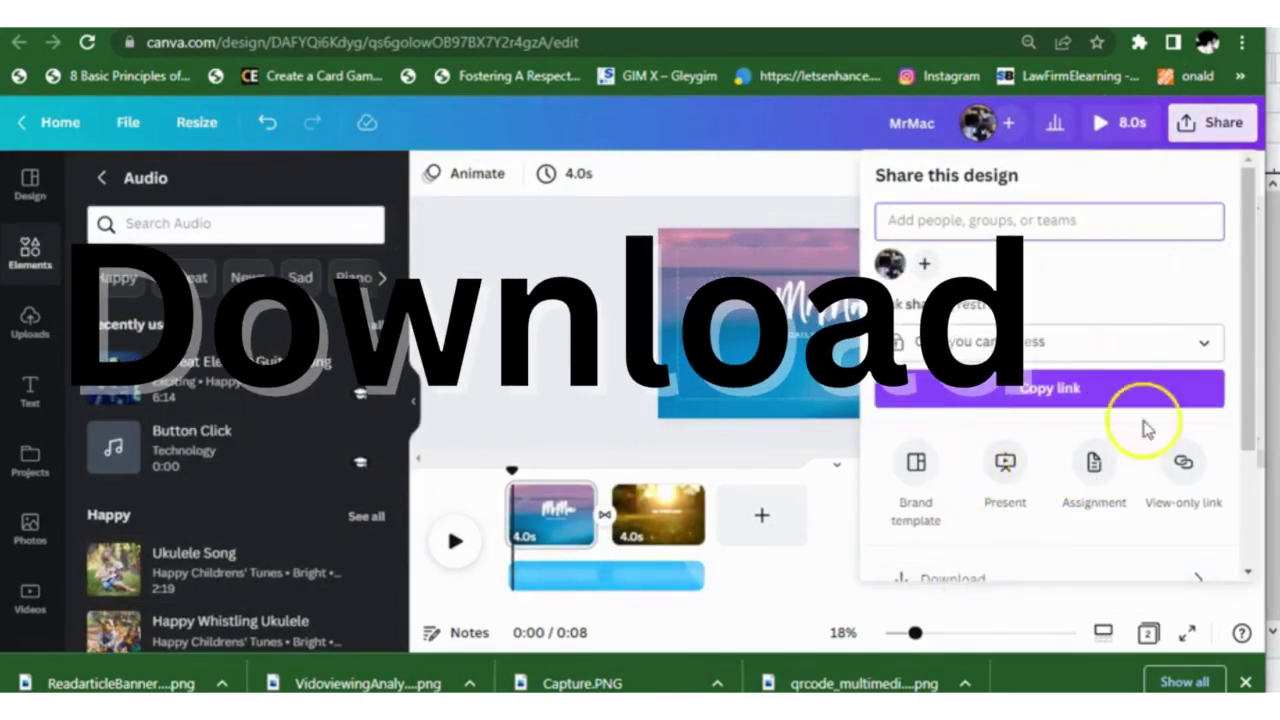
{"action": "scroll", "coordinate": [1256, 390], "scroll_direction": "down", "scroll_amount": 1}
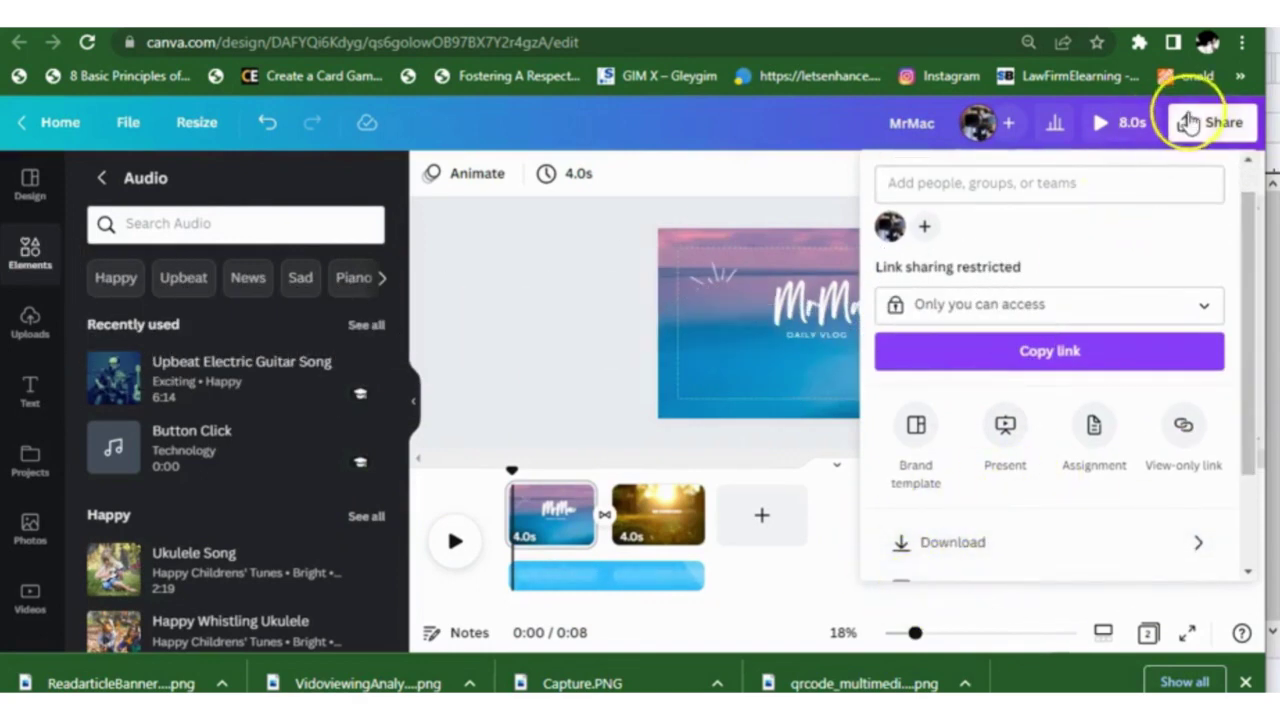
{"action": "left_click", "coordinate": [950, 548]}
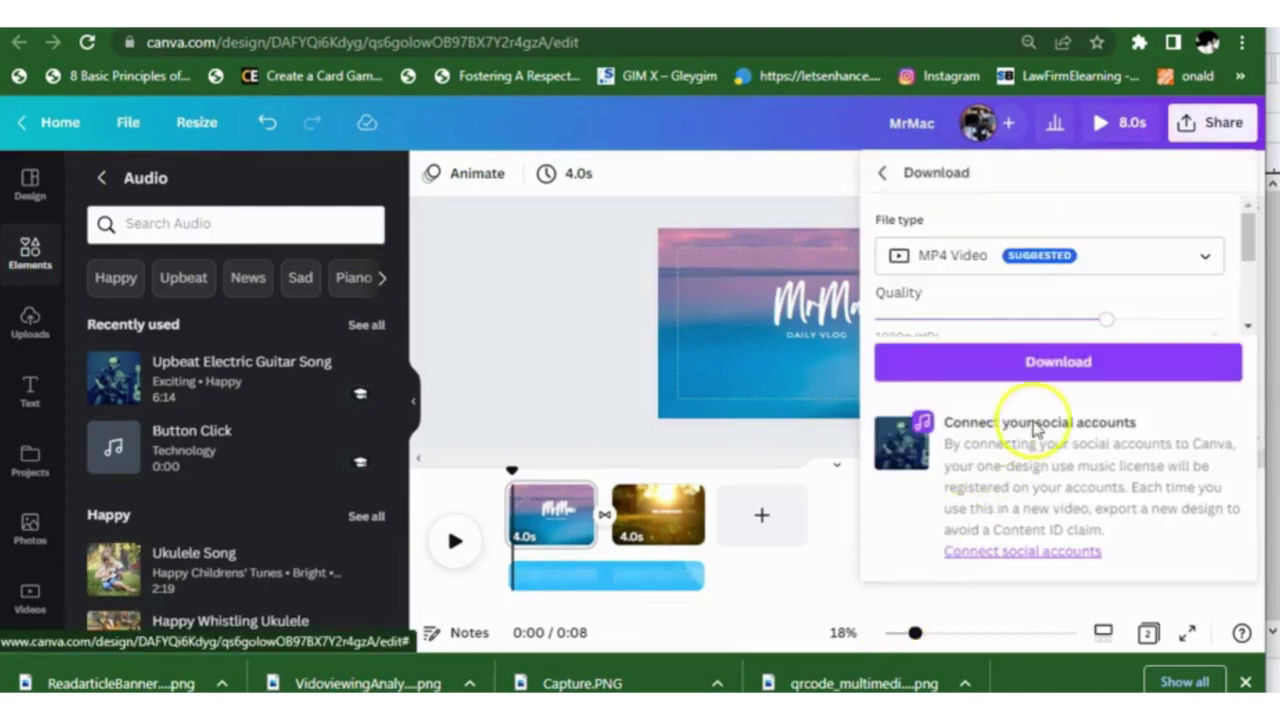
{"action": "left_click", "coordinate": [1016, 366]}
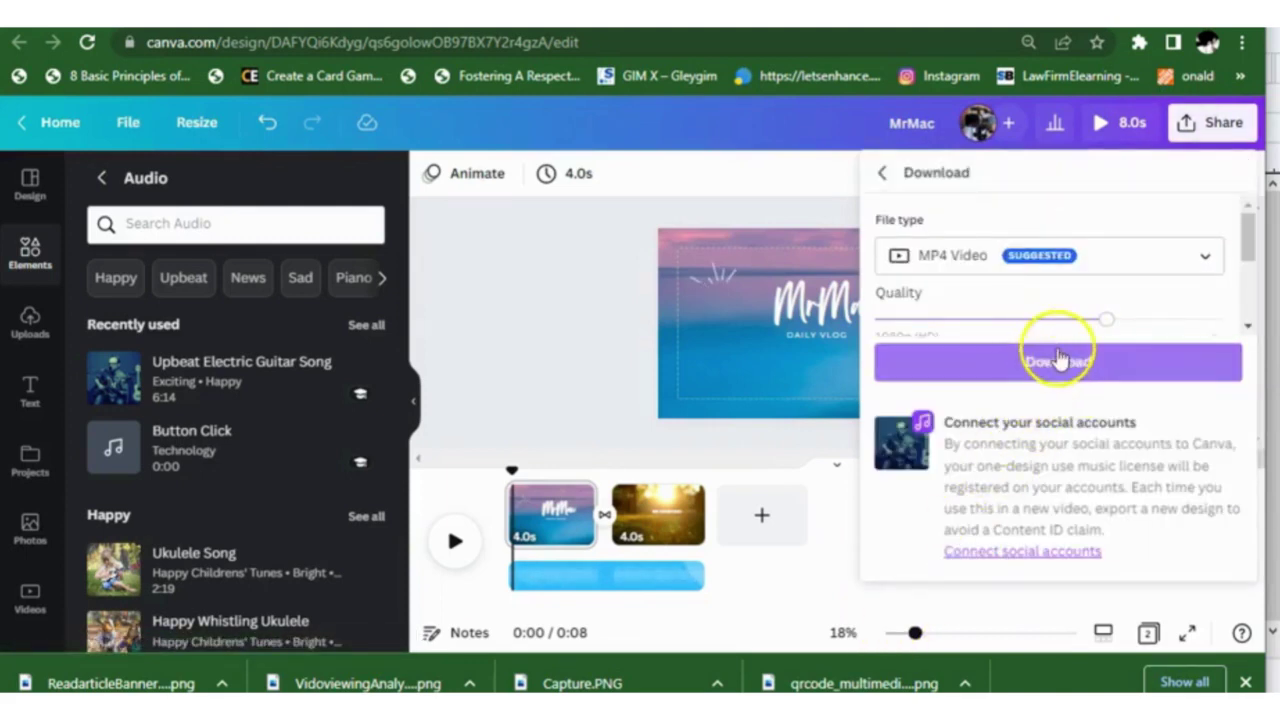
{"action": "left_click", "coordinate": [1058, 358]}
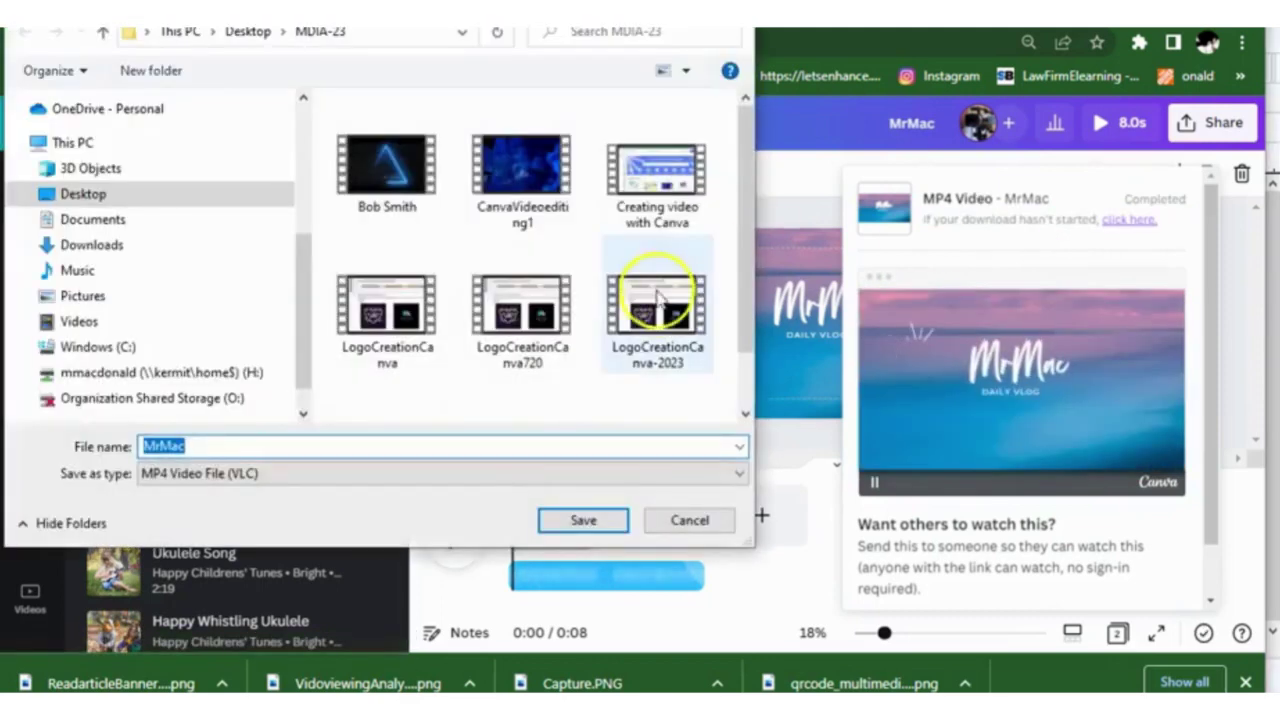
Save the video as MrMac in the MDIA-23 folder and return to the Blackboard tab
{"action": "left_click", "coordinate": [588, 522]}
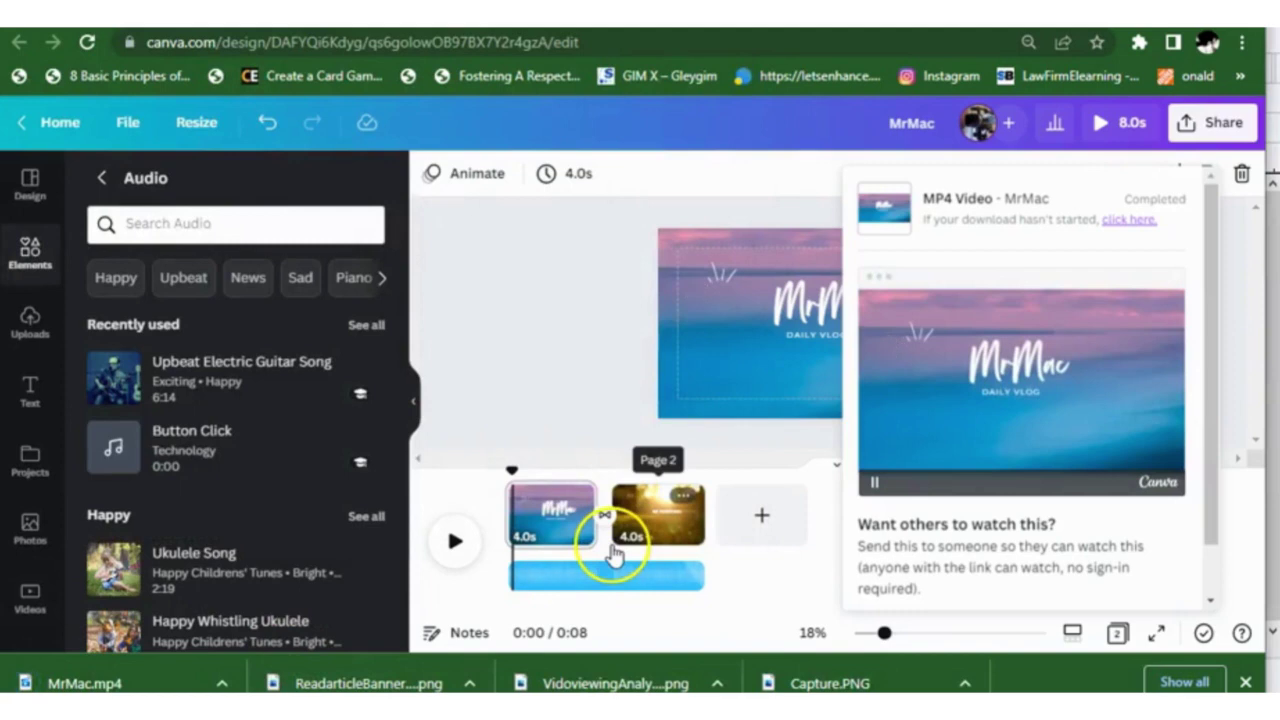
{"action": "key", "text": "ctrl+Tab"}
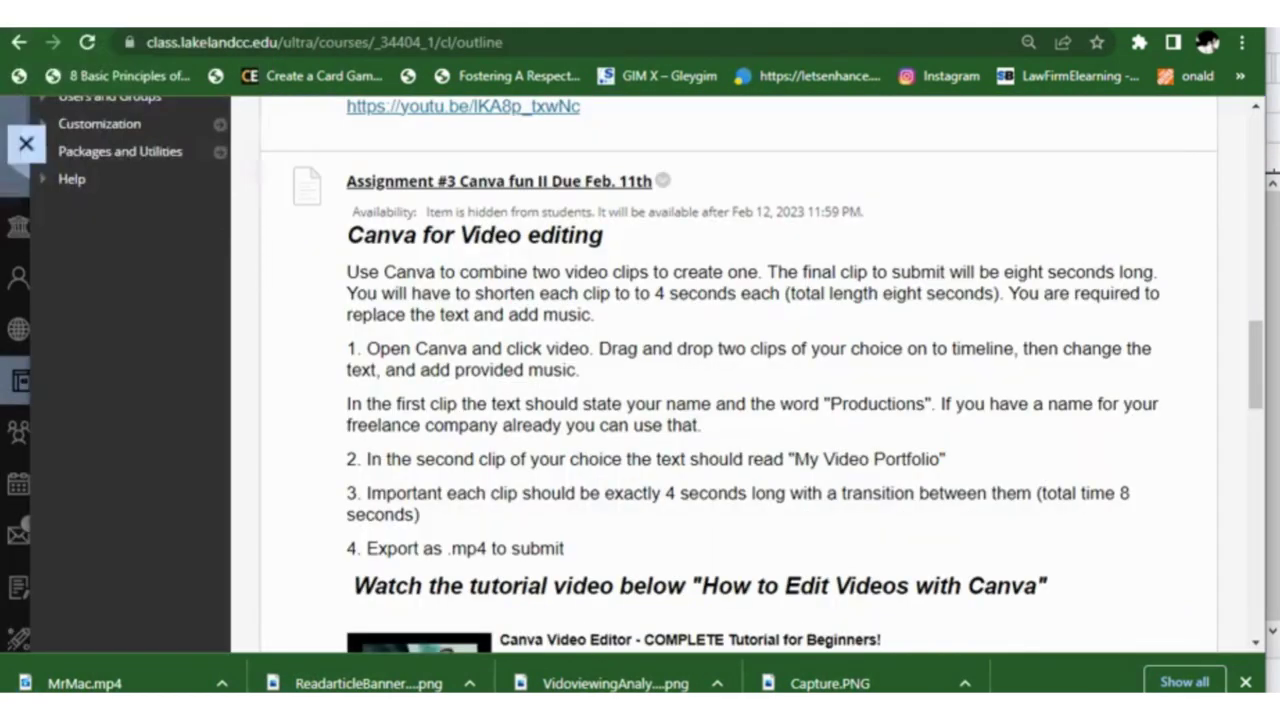
Open the 'Assignment #3 Canva fun II' upload page and scroll down to Attach Files
{"action": "left_click", "coordinate": [538, 183]}
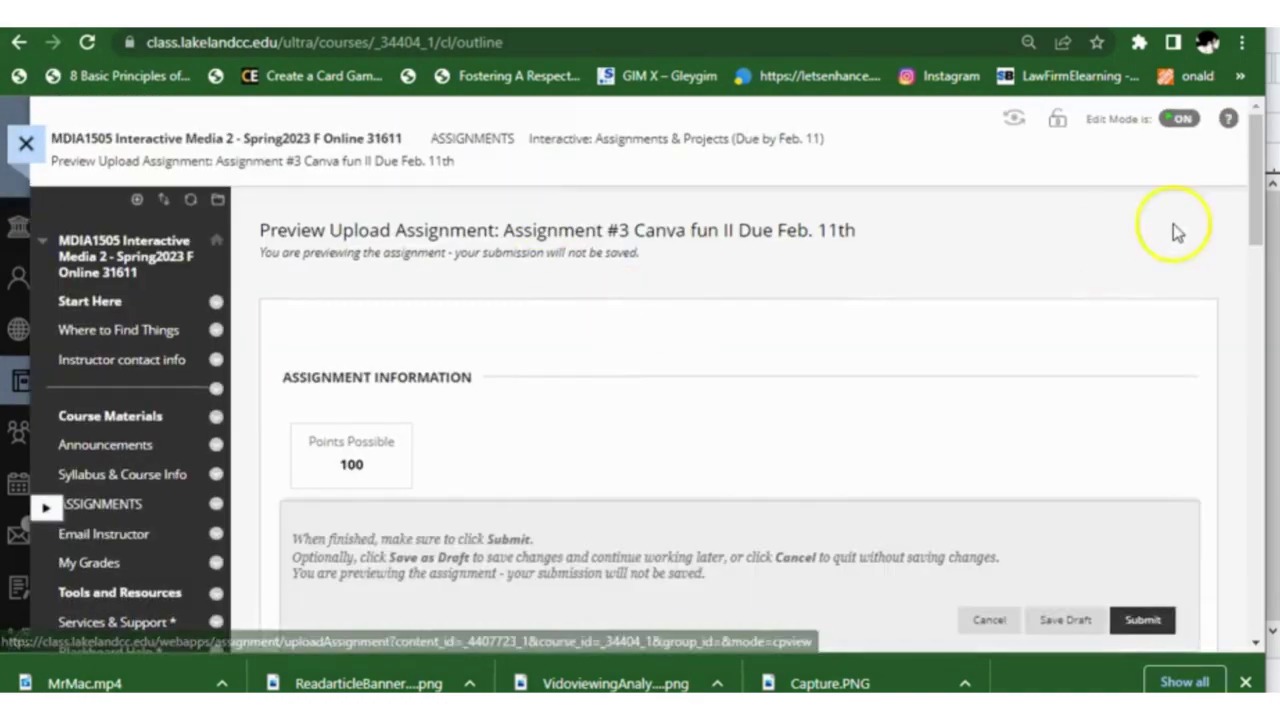
{"action": "left_click_drag", "start_coordinate": [1250, 206], "coordinate": [1266, 540]}
{"action": "left_click", "coordinate": [415, 245]}
{"action": "scroll", "coordinate": [626, 234], "scroll_direction": "up", "scroll_amount": 10}
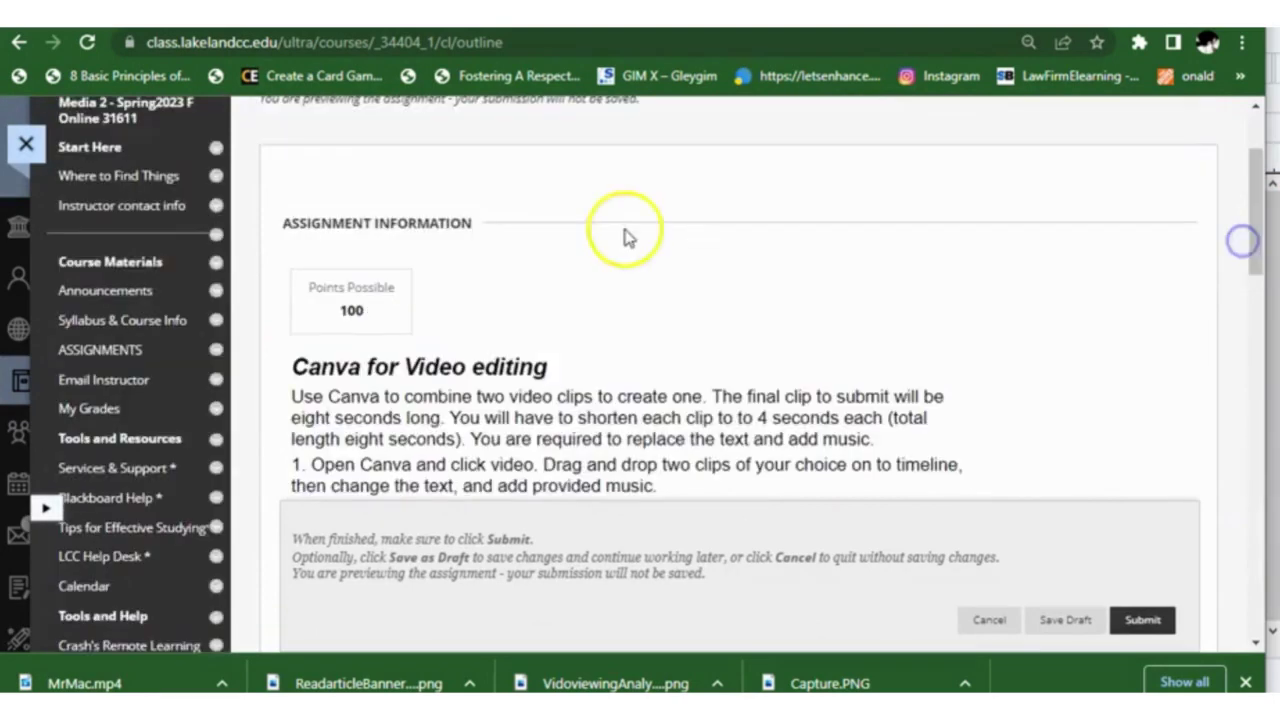
{"action": "left_click", "coordinate": [21, 43]}
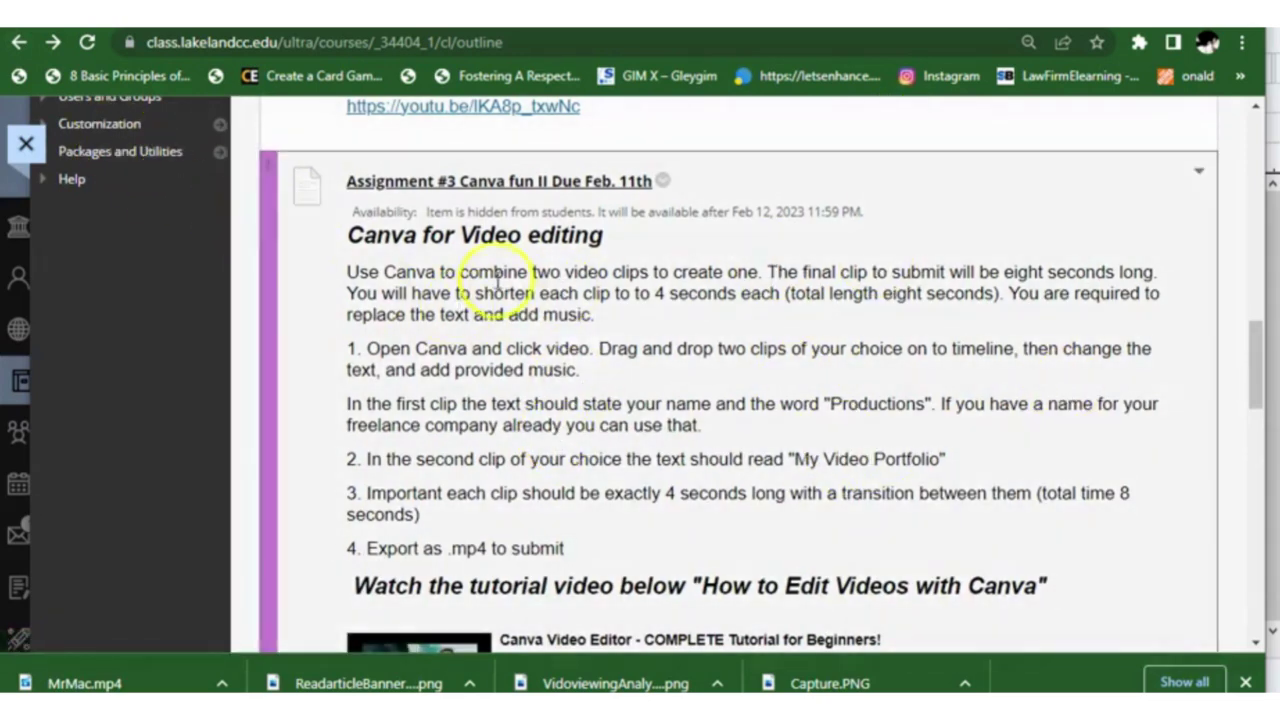
{"action": "left_click", "coordinate": [549, 180]}
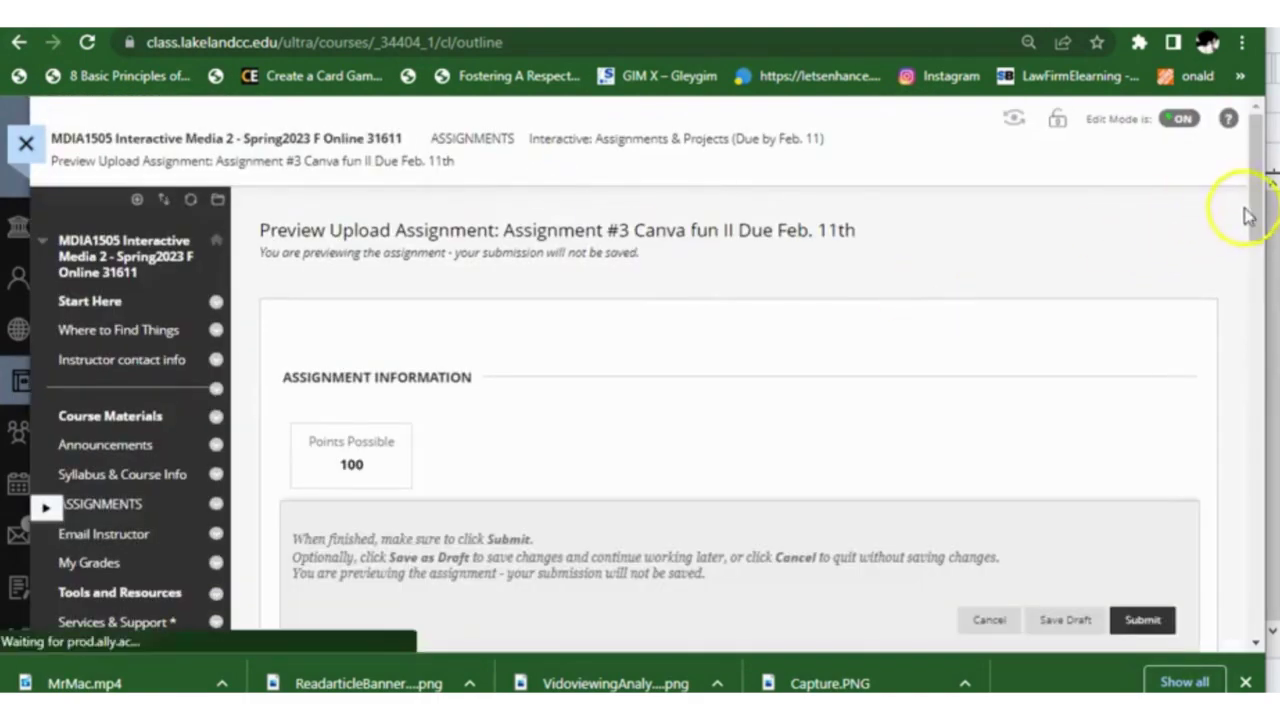
{"action": "left_click_drag", "start_coordinate": [1252, 206], "coordinate": [1251, 508]}
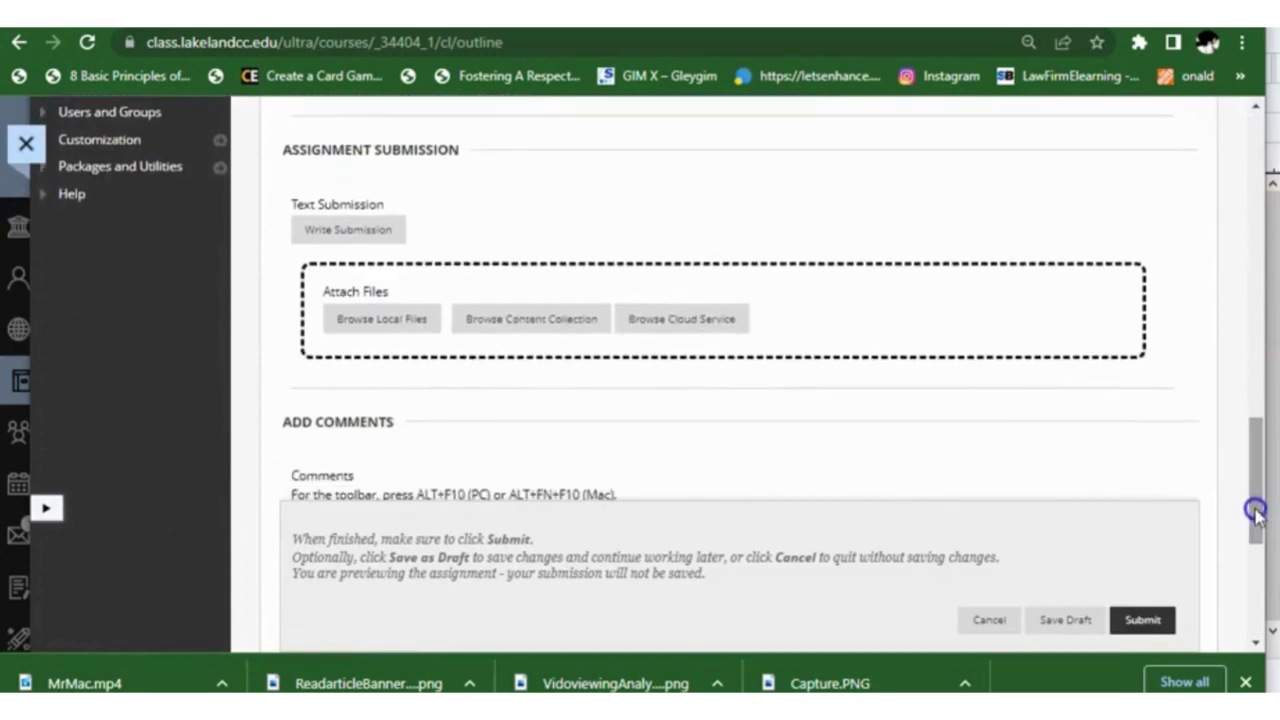
Attach MrMac.mp4 from the local files to the Assignment #3 submission and submit
{"action": "left_click", "coordinate": [388, 325]}
{"action": "left_click_drag", "start_coordinate": [746, 119], "coordinate": [749, 371]}
{"action": "left_click", "coordinate": [665, 212]}
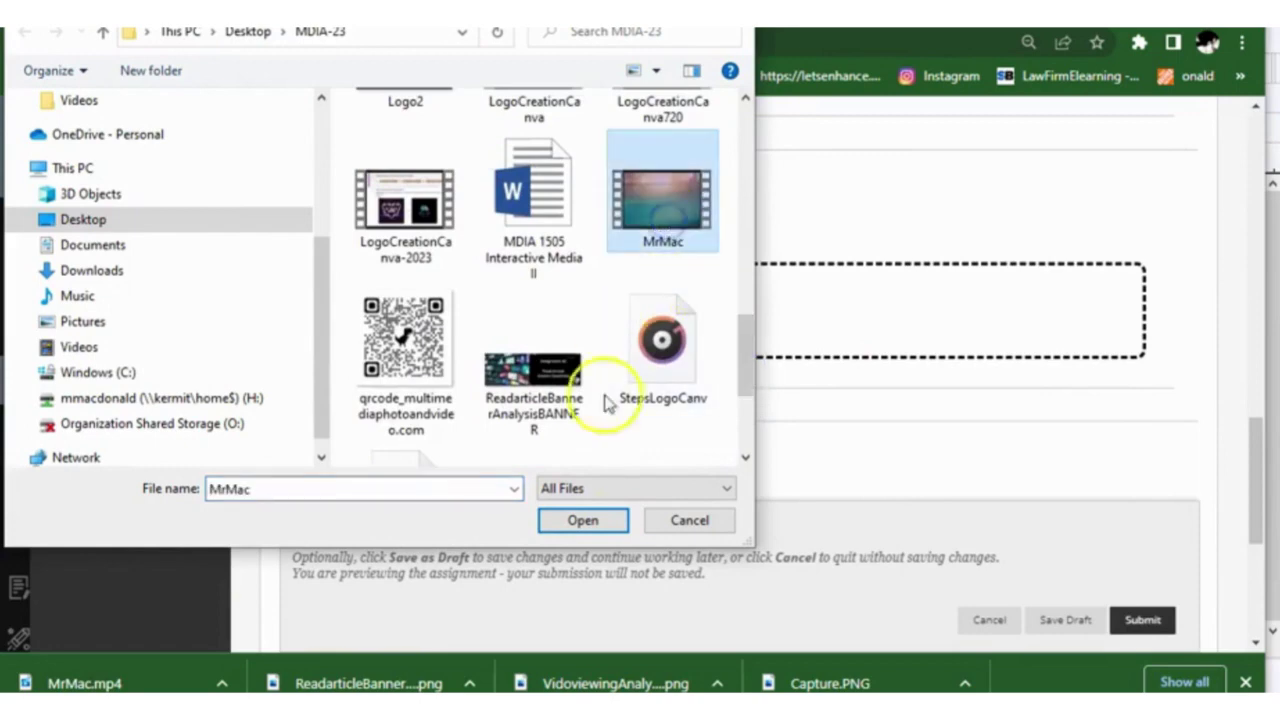
{"action": "left_click", "coordinate": [585, 521]}
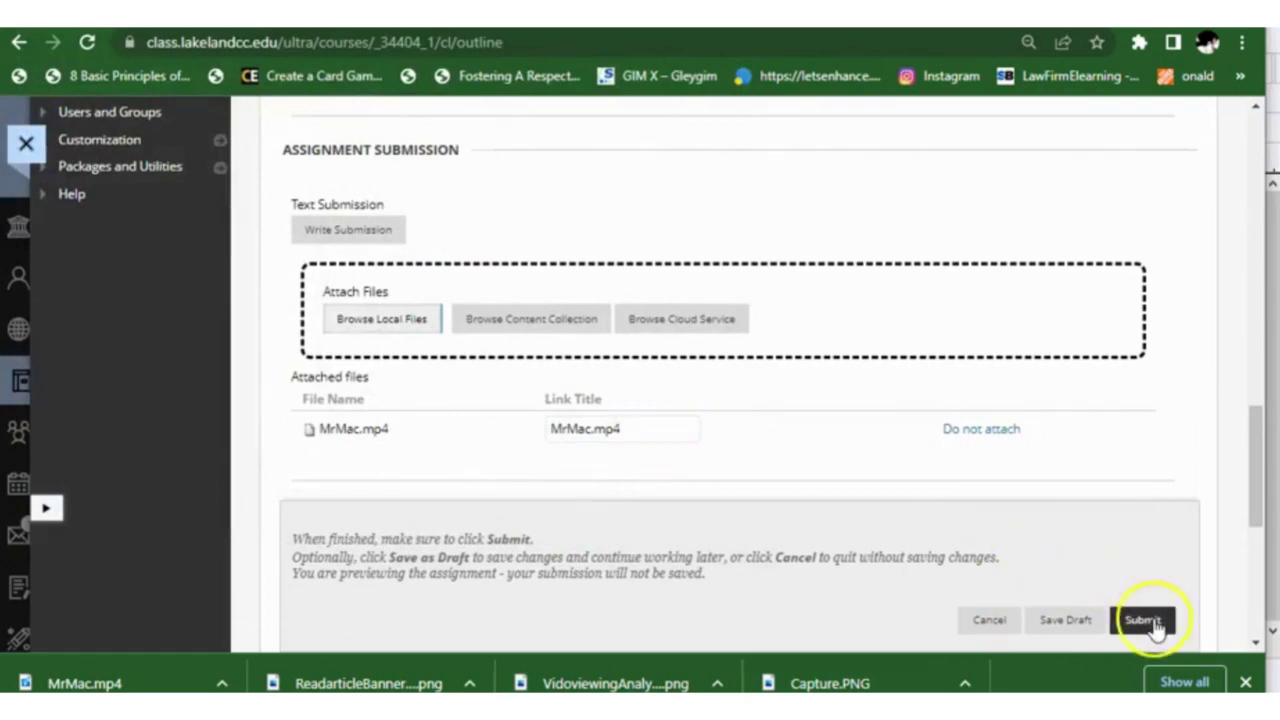
{"action": "left_click", "coordinate": [1153, 622]}
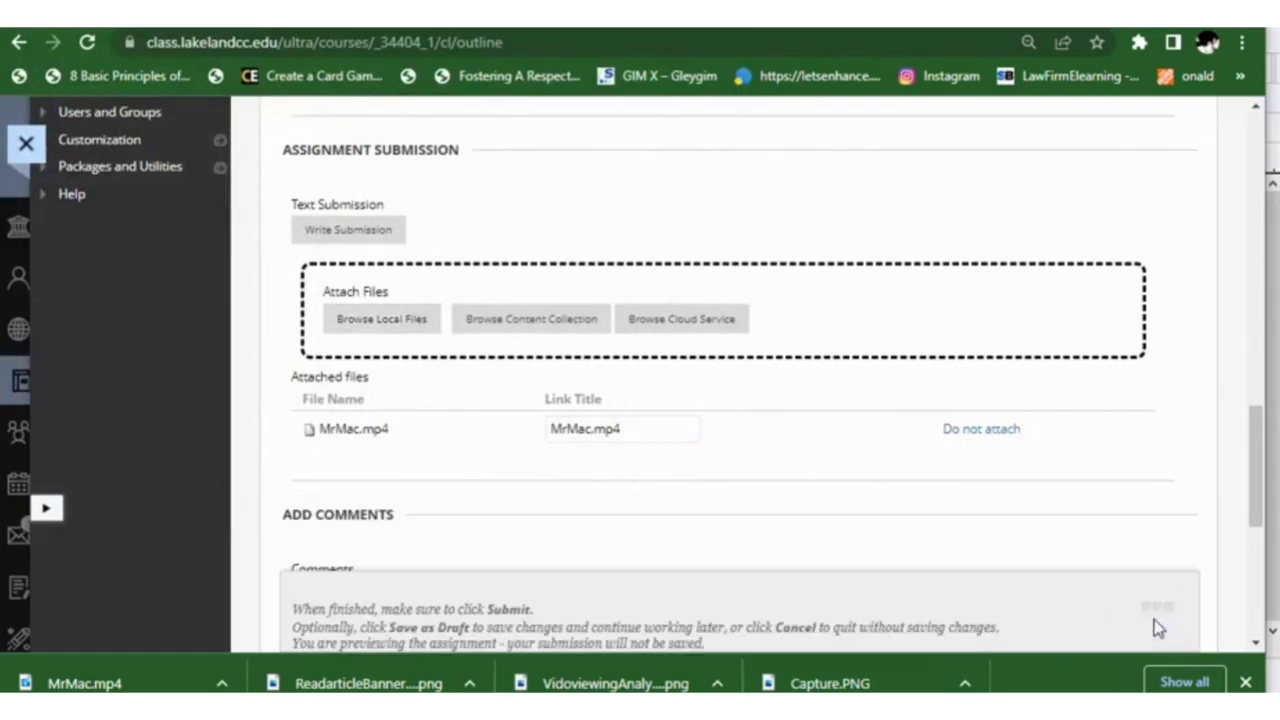